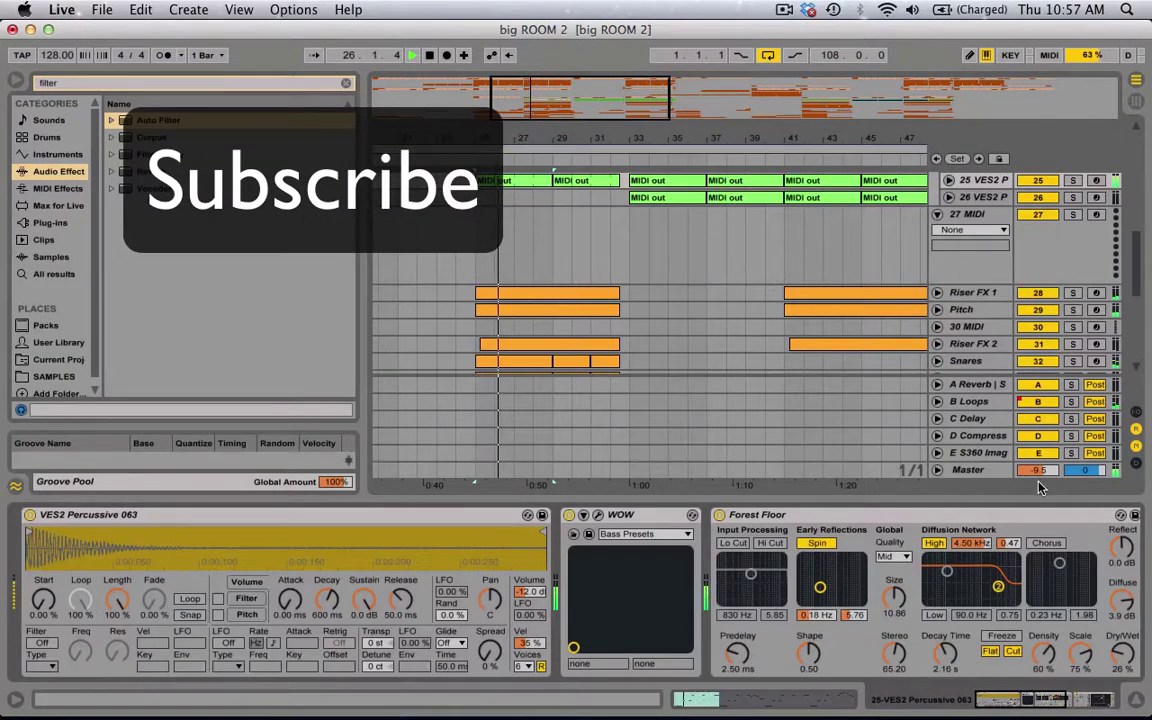
Nudge the Master volume up and scroll toward the 24 Group's automation lane
mouse_move(1038, 470)
mouse_down()
mouse_move(1038, 440)
mouse_move(1043, 476)
mouse_up()
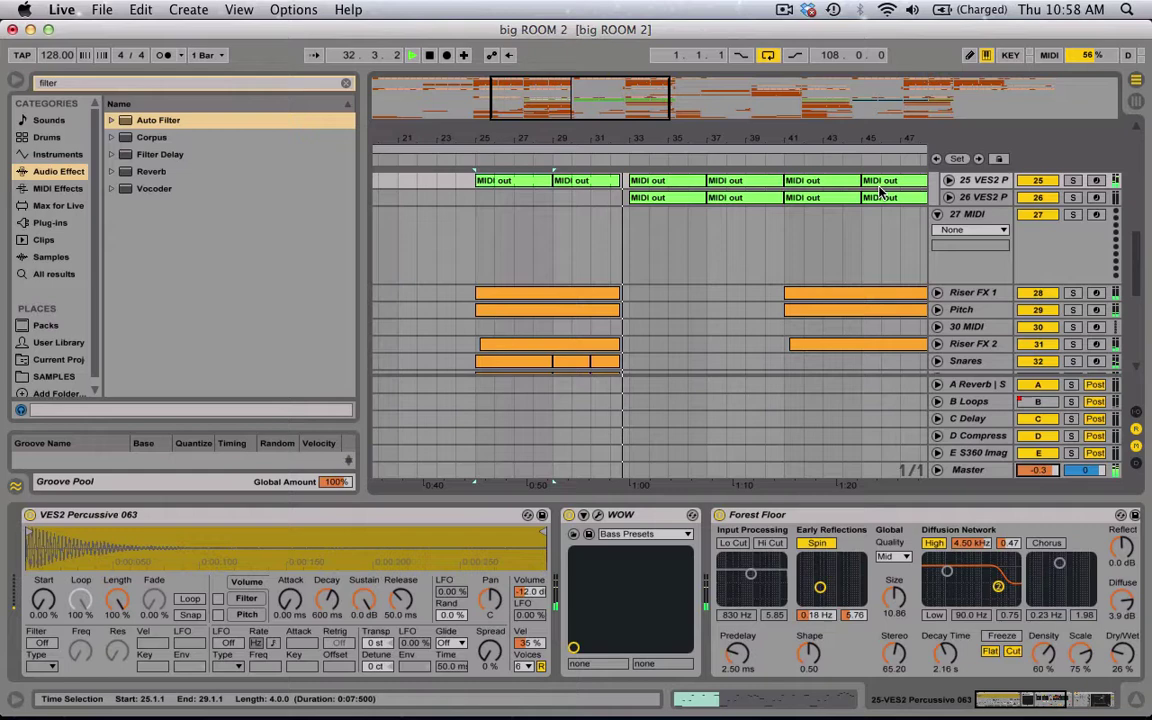
scroll(900, 195, up, 1)
Select 24 Group to show WOW, S360 Imager, Auto Filter and EQ Eight in Device View
scroll(950, 200, up, 1)
scroll(1000, 210, up, 1)
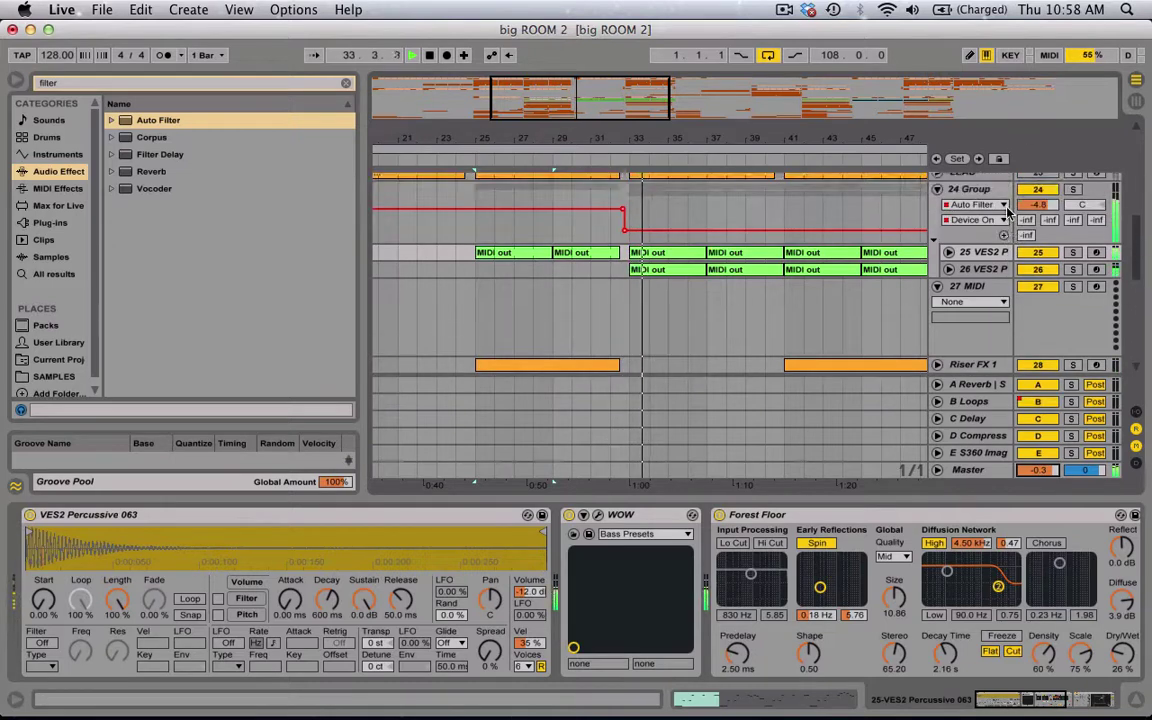
click(978, 189)
scroll(968, 228, down, 1)
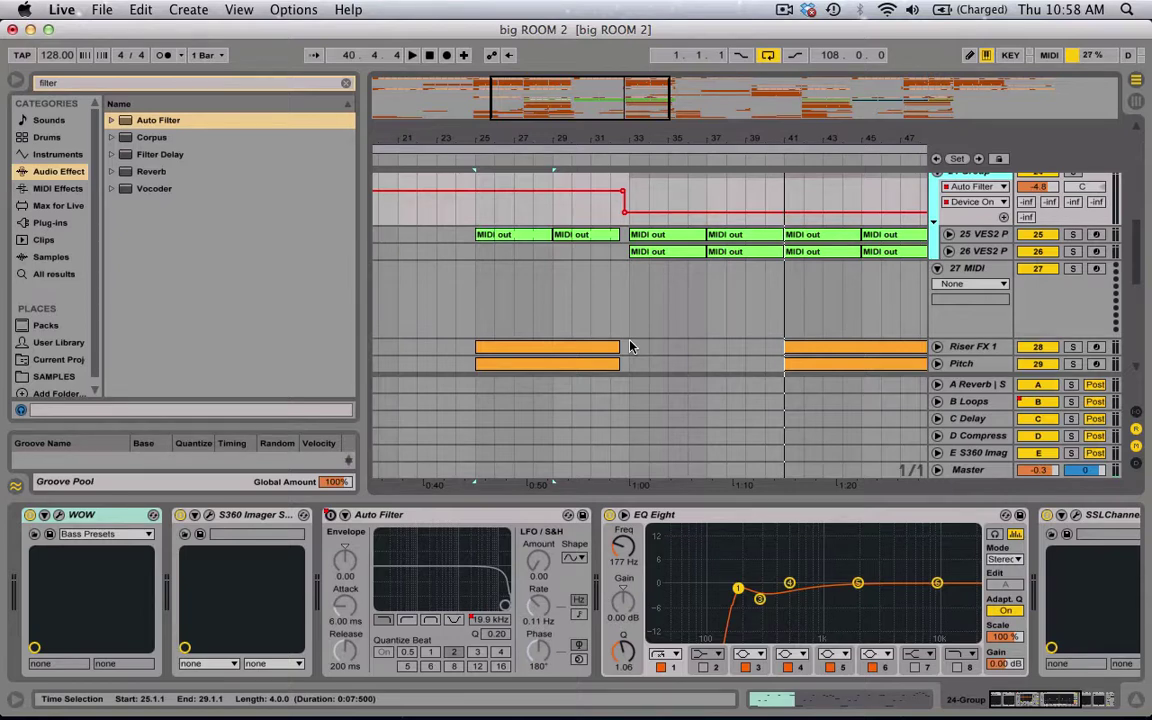
click(493, 241)
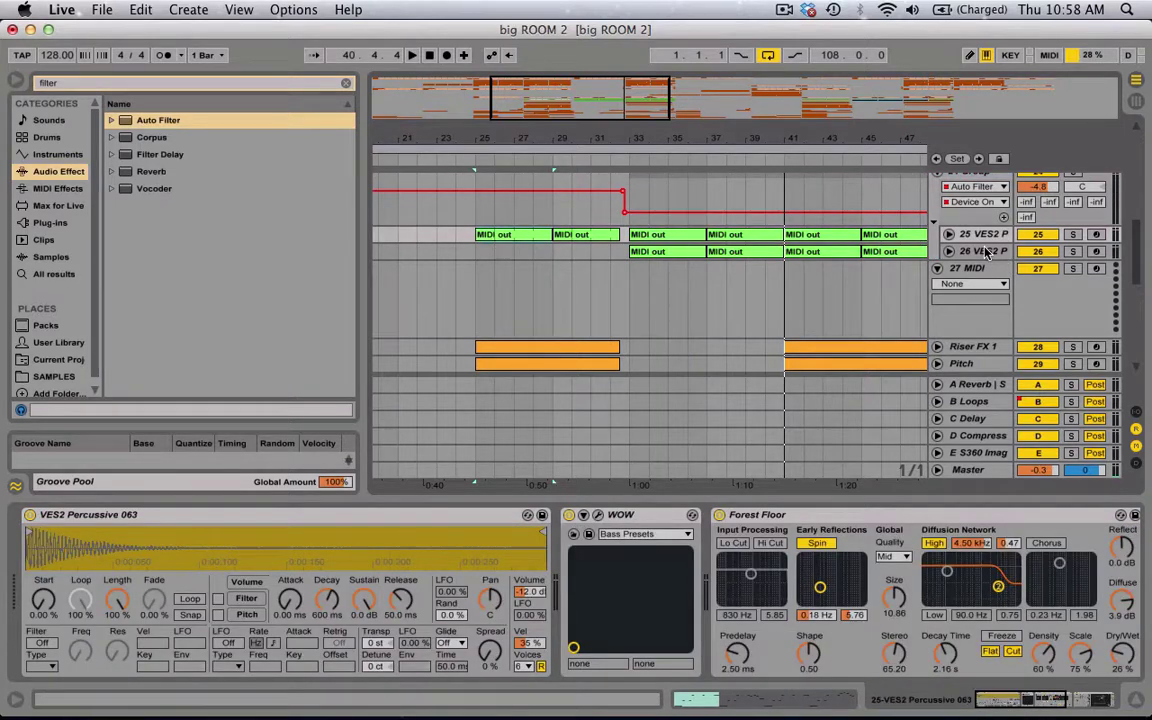
click(987, 186)
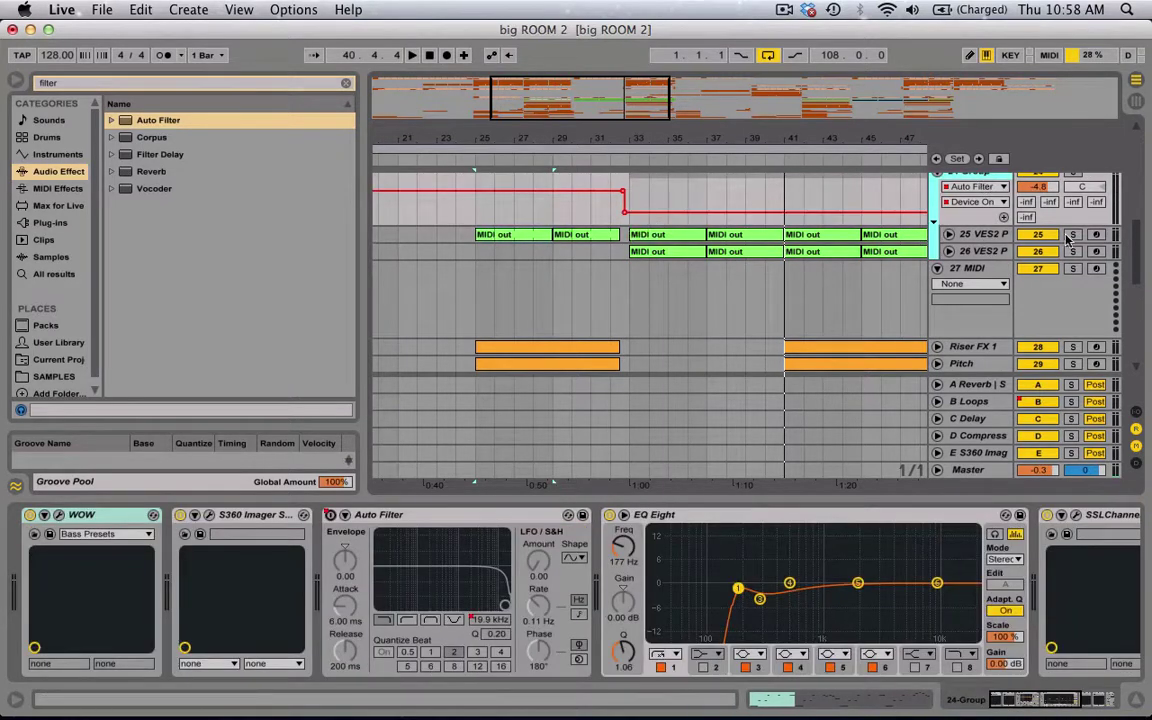
click(1072, 234)
click(508, 238)
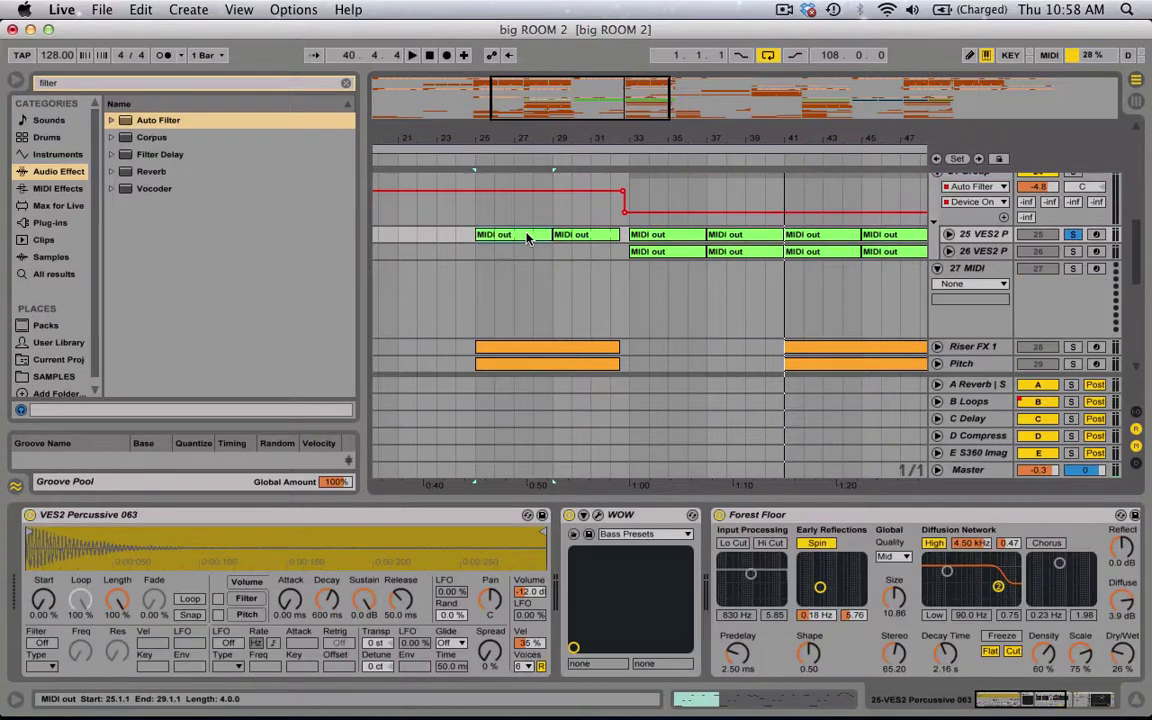
key(space)
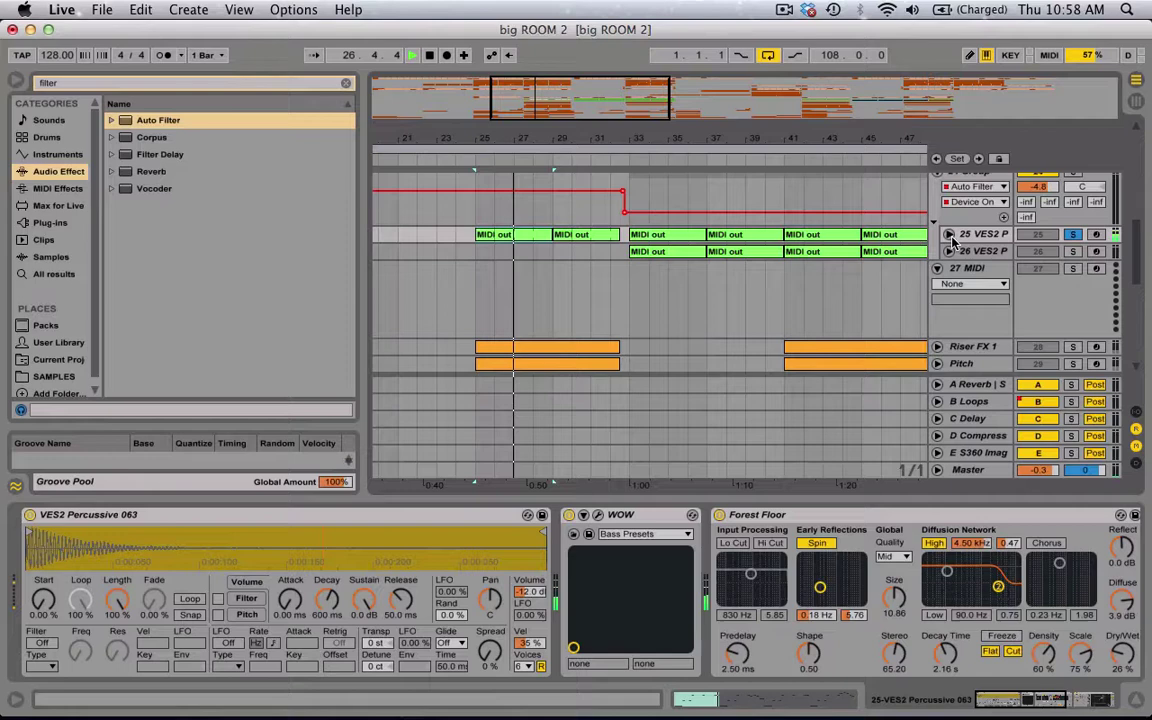
click(980, 187)
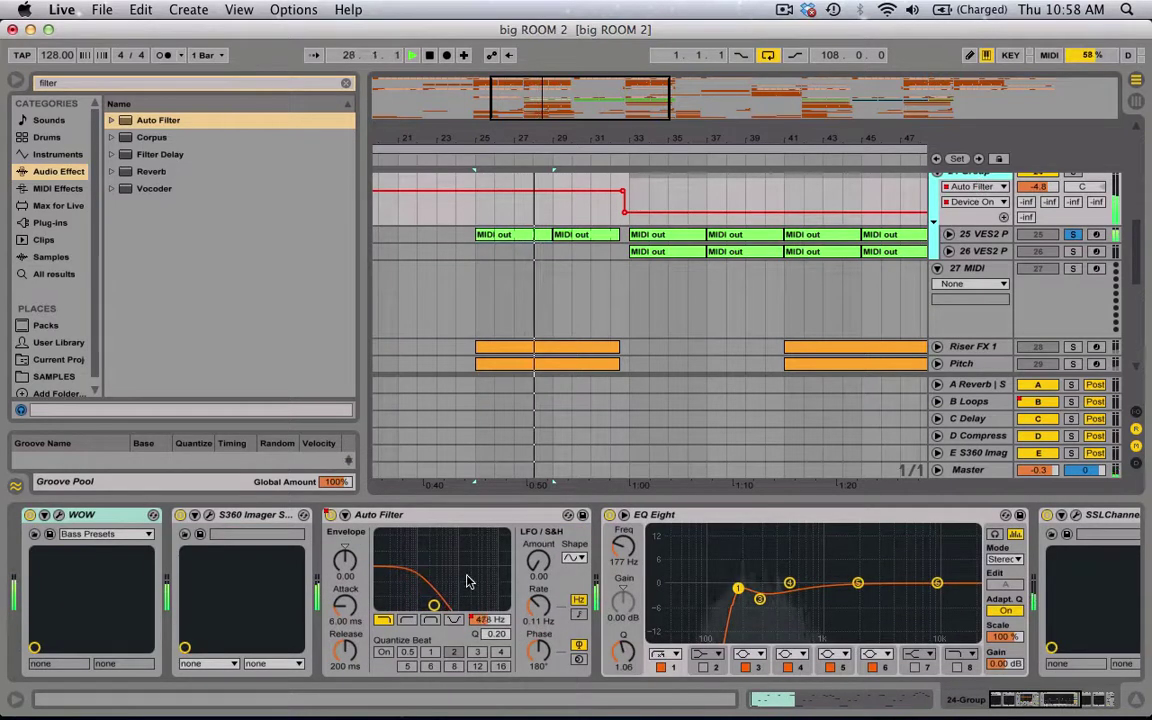
drag(438, 608, 478, 607)
key(space)
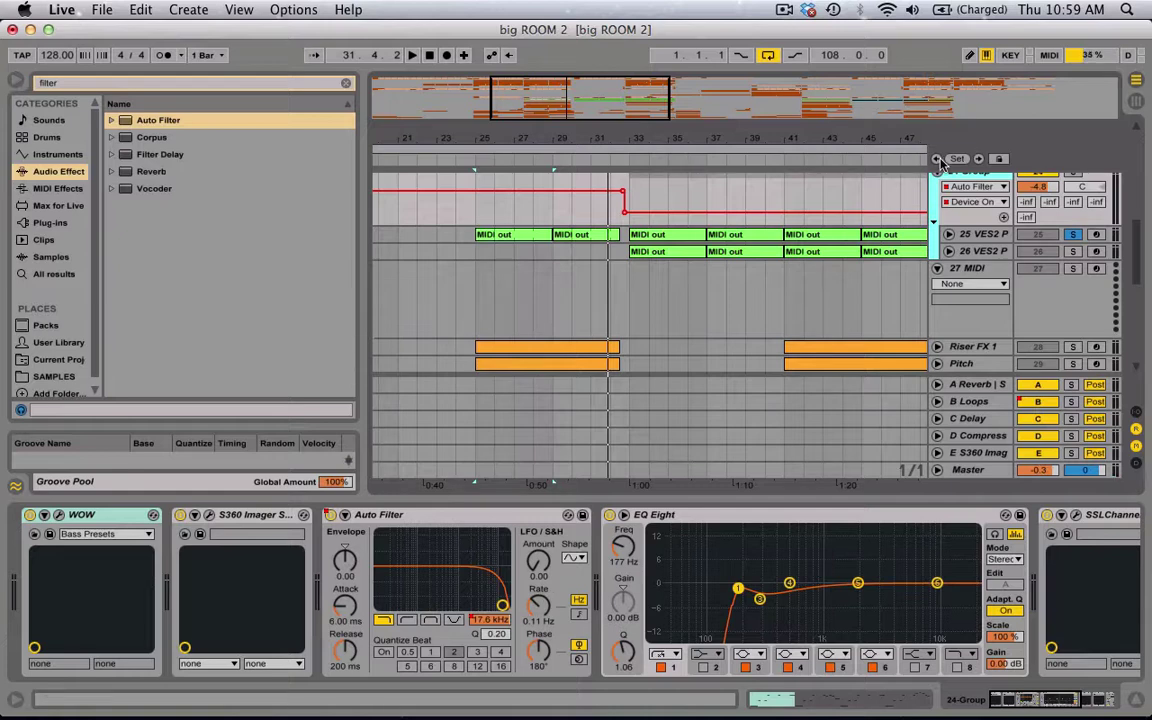
click(1071, 235)
click(564, 156)
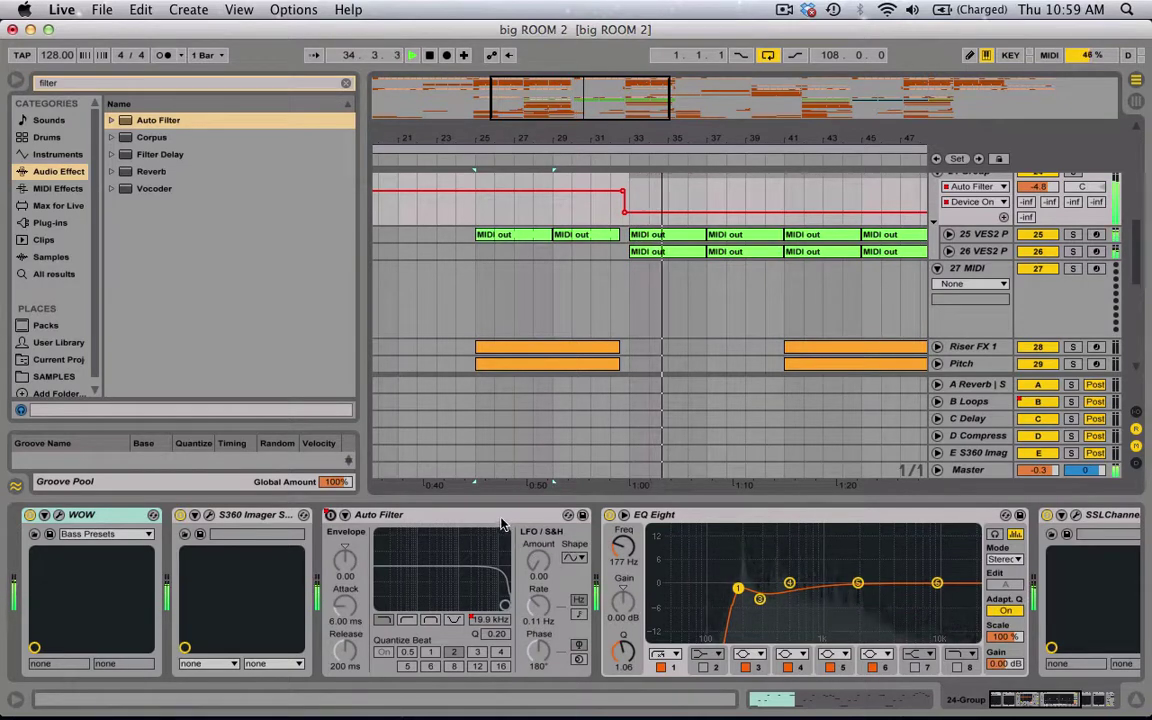
Stop playback, toggle the Auto Filter on and off, and re-enable its automation
key(space)
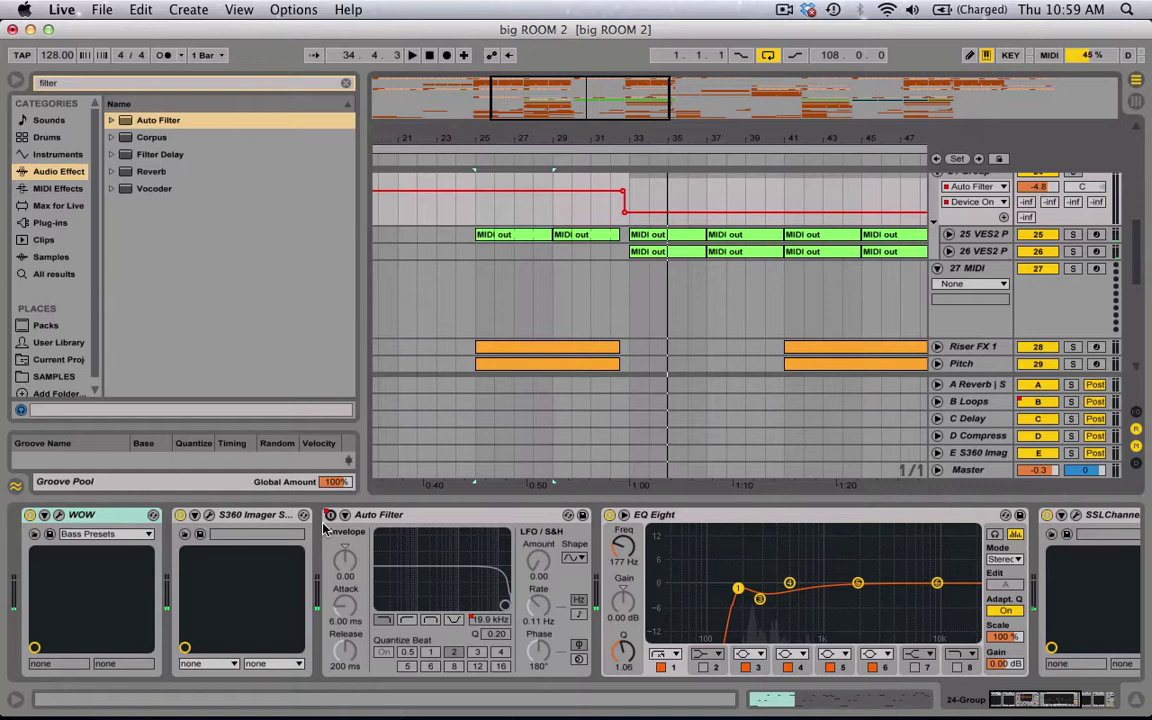
click(330, 516)
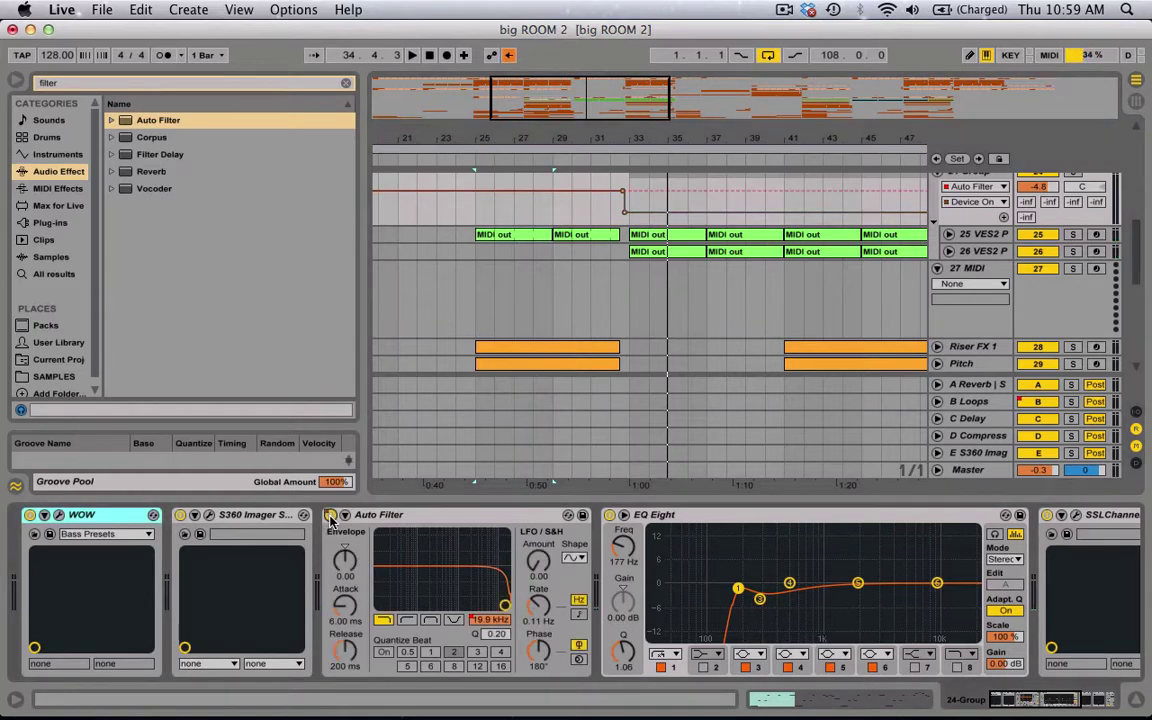
click(330, 516)
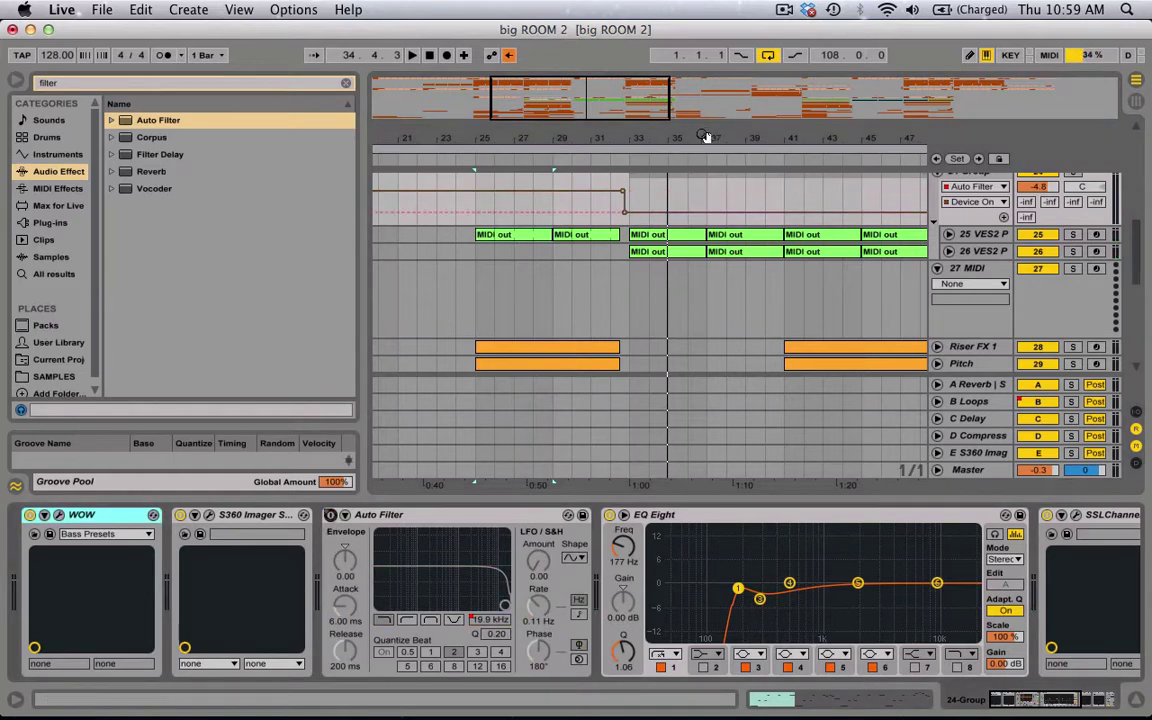
click(508, 60)
Delete the old Auto Filter and insert a fresh one from the browser before EQ Eight
click(444, 519)
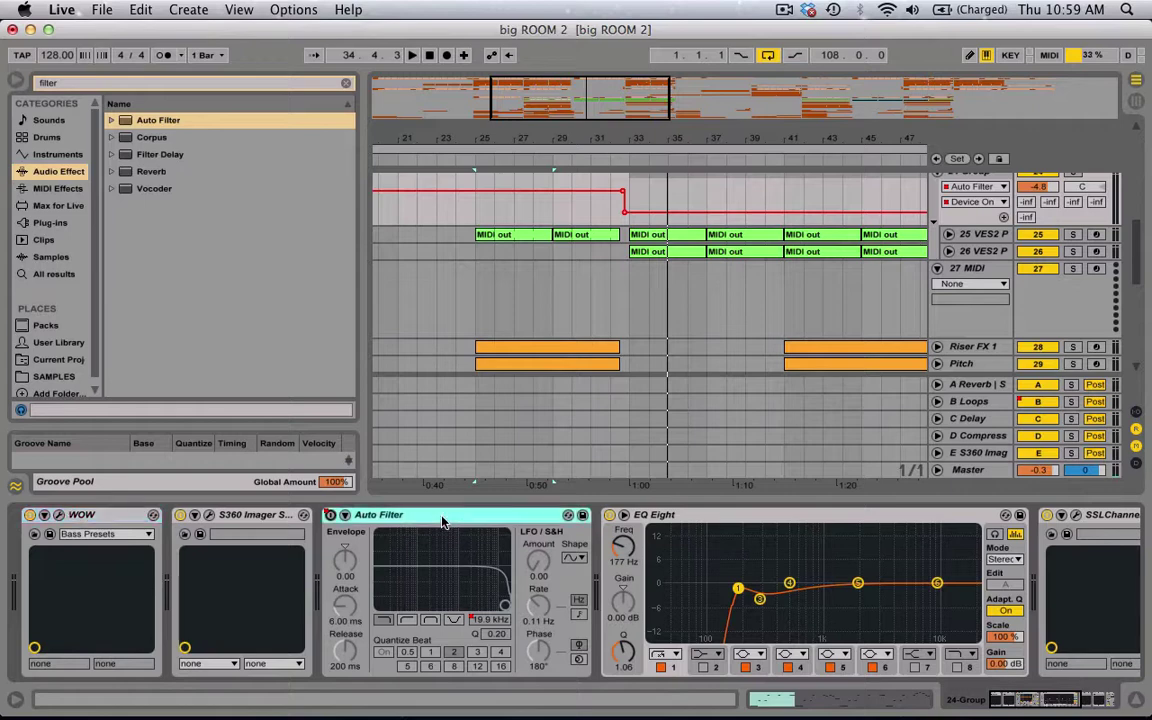
key(Delete)
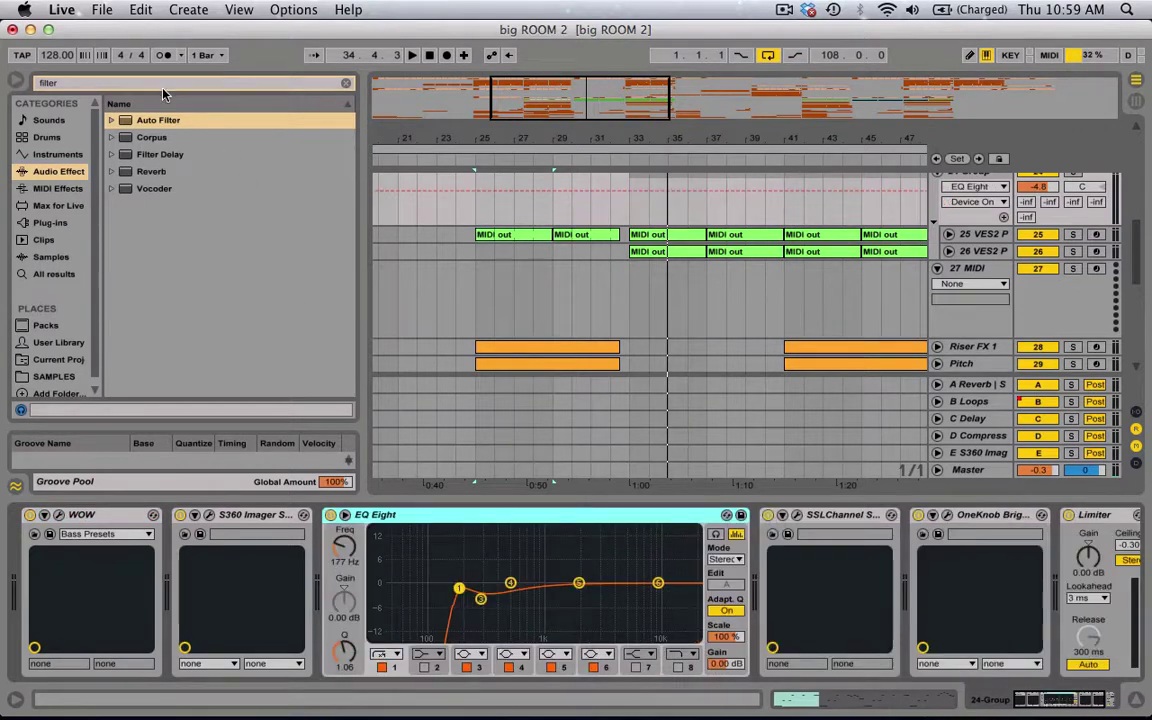
click(127, 122)
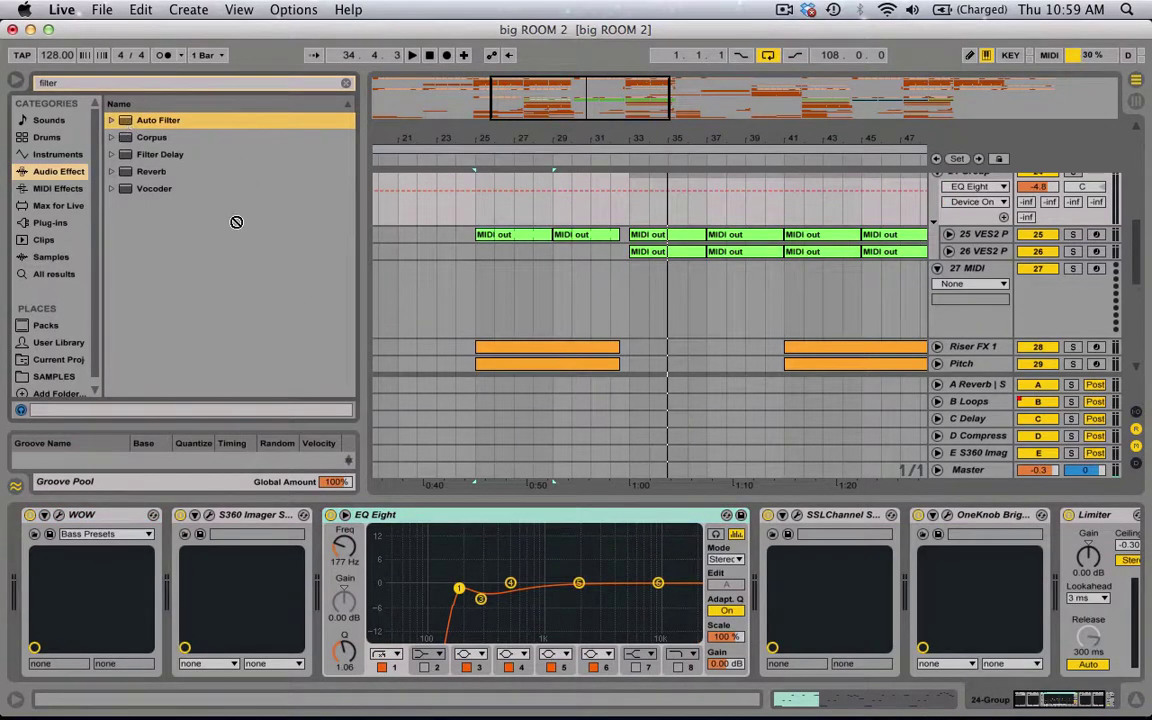
mouse_move(236, 221)
mouse_down()
mouse_move(376, 554)
mouse_move(328, 583)
mouse_up()
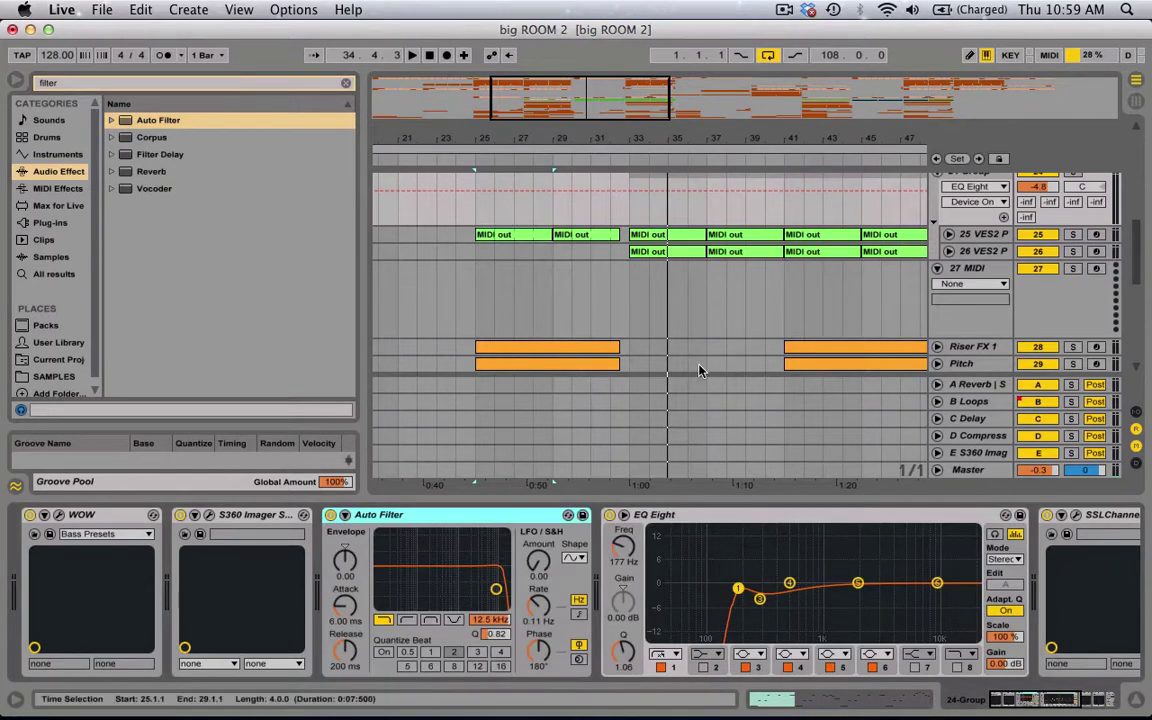
Show the Auto Filter frequency lane, select bars 25–29, and drag the envelope to 447 Hz
click(489, 621)
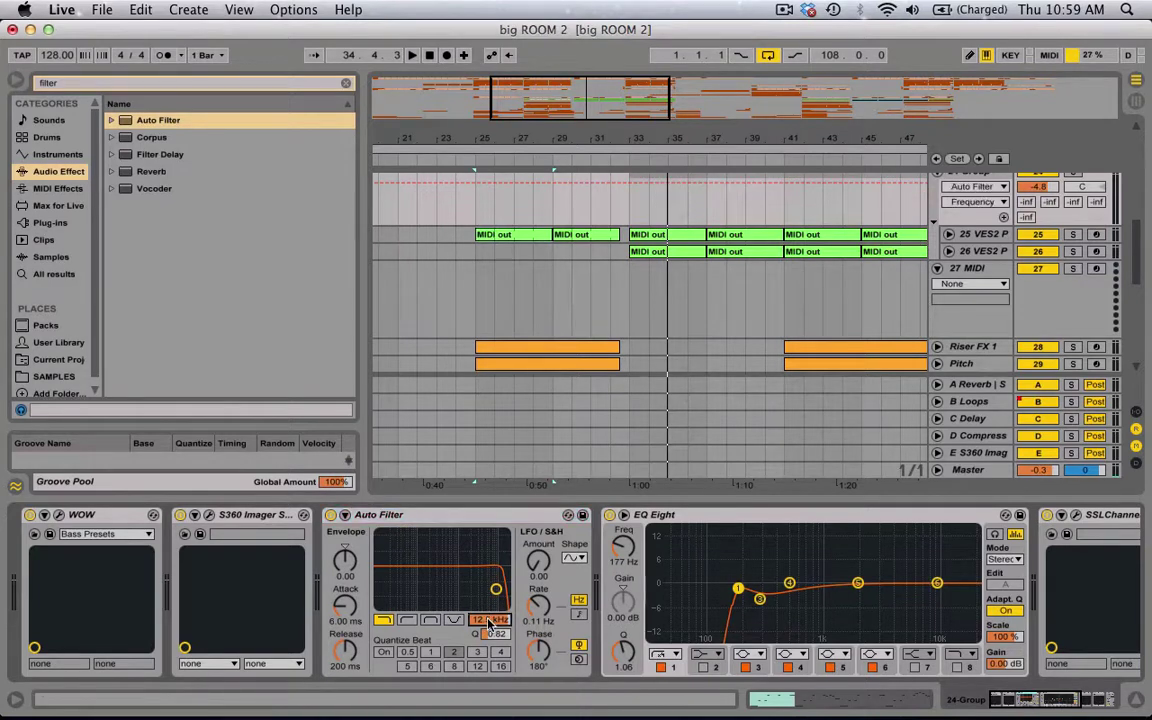
click(544, 234)
scroll(544, 234, up, 1)
scroll(544, 234, up, 1)
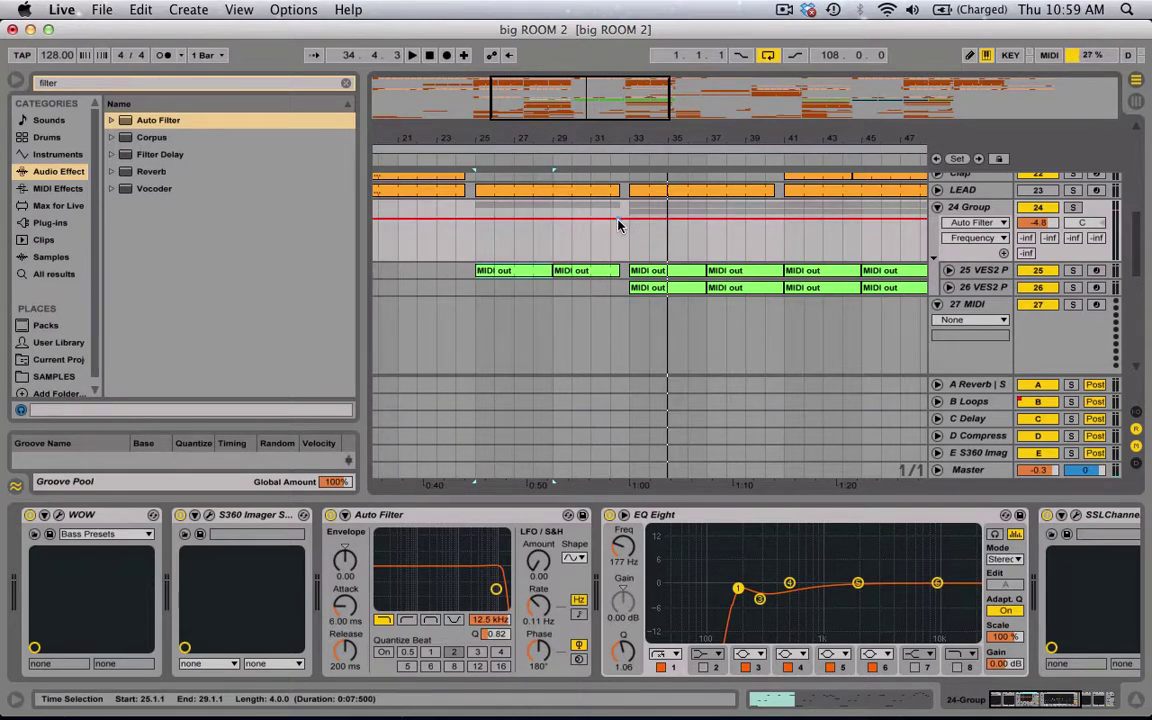
mouse_move(618, 218)
mouse_down()
mouse_move(609, 241)
mouse_move(609, 205)
mouse_move(604, 260)
mouse_move(605, 214)
mouse_up()
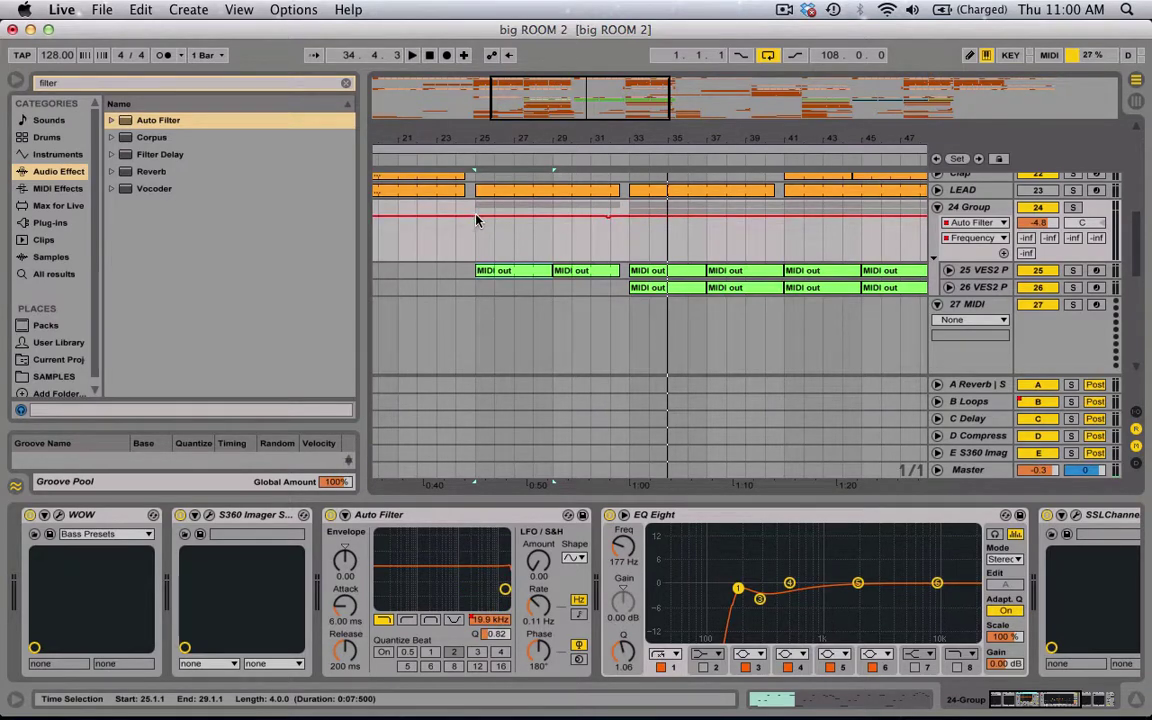
Shape the frequency envelope into a ramp to 19.9 kHz, extending it toward bar 32
drag(477, 220, 477, 260)
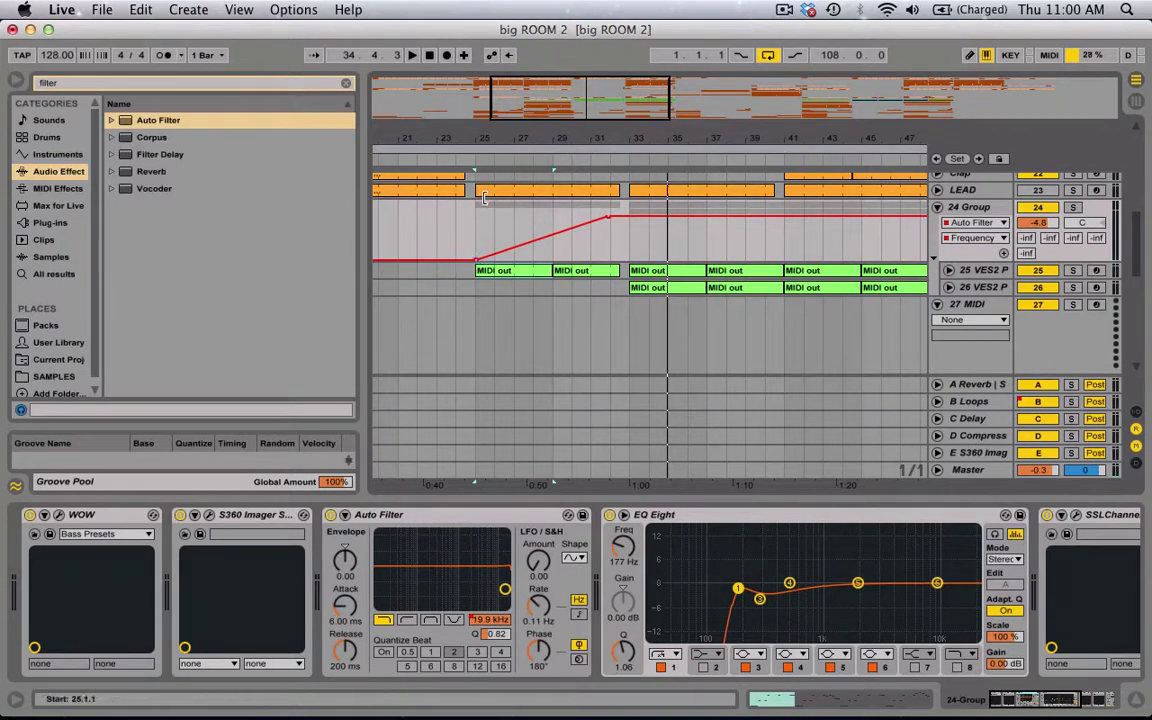
click(483, 197)
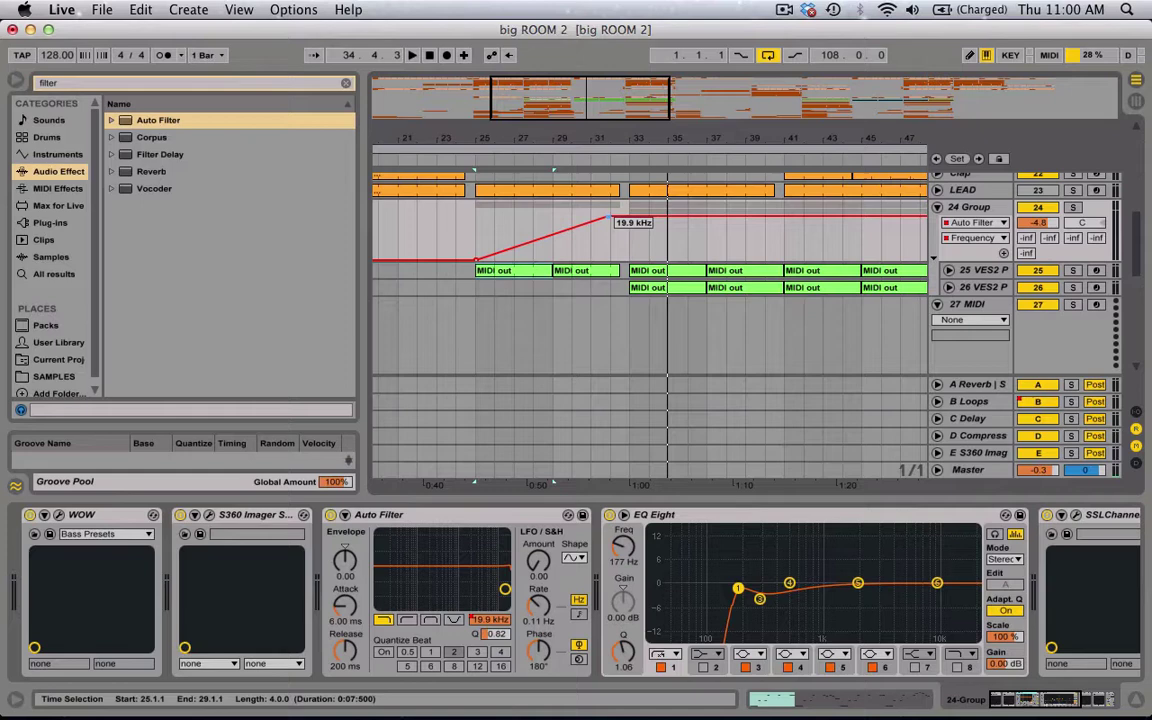
drag(607, 217, 613, 217)
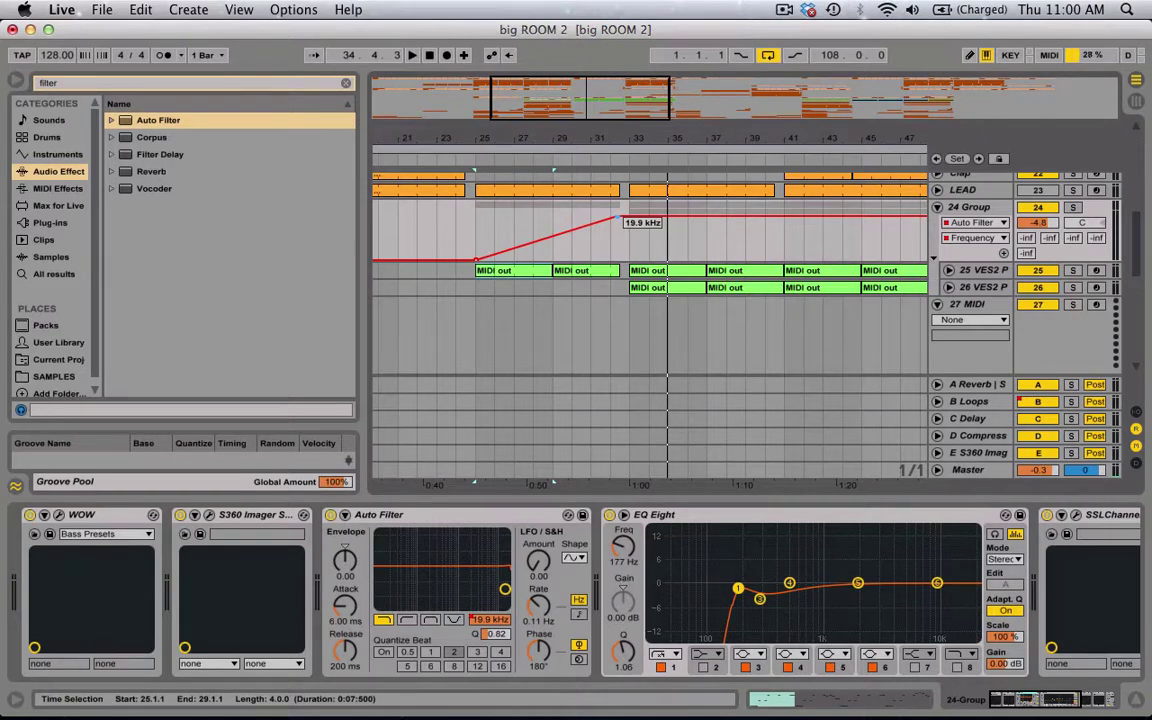
Play from near bar 25 with the 24 Group devices shown, then stop
click(512, 193)
key(space)
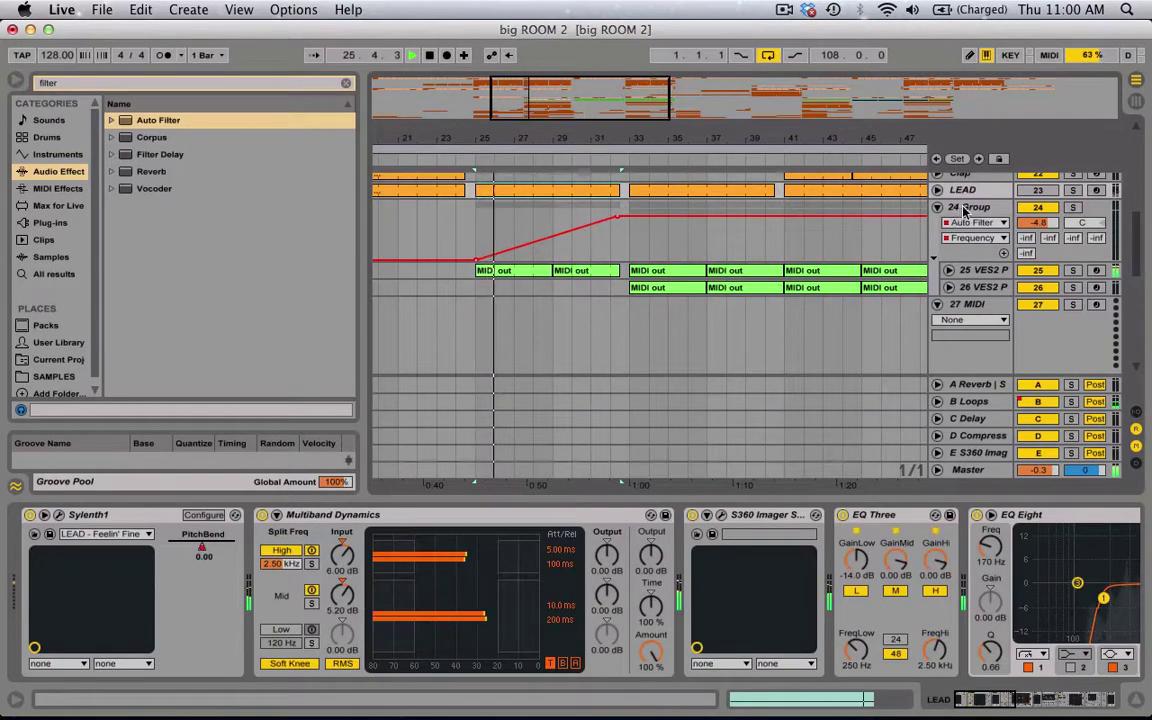
click(960, 208)
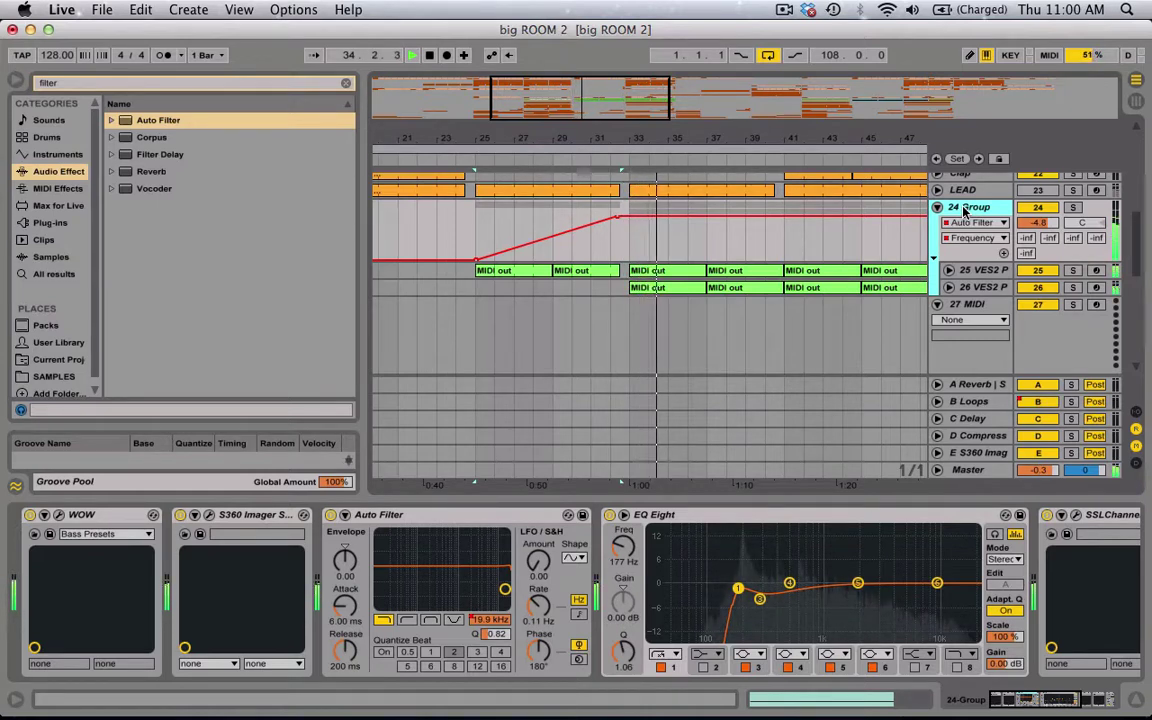
key(space)
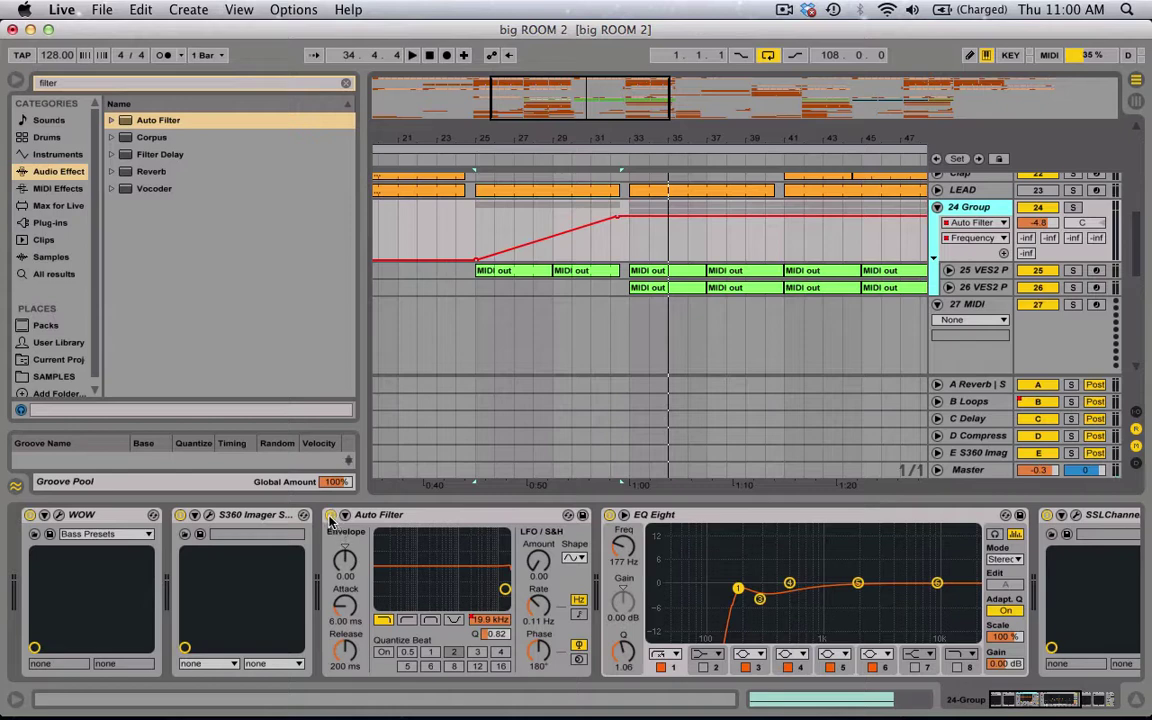
Toggle the Auto Filter power to create Device On automation and re-enable it
click(330, 516)
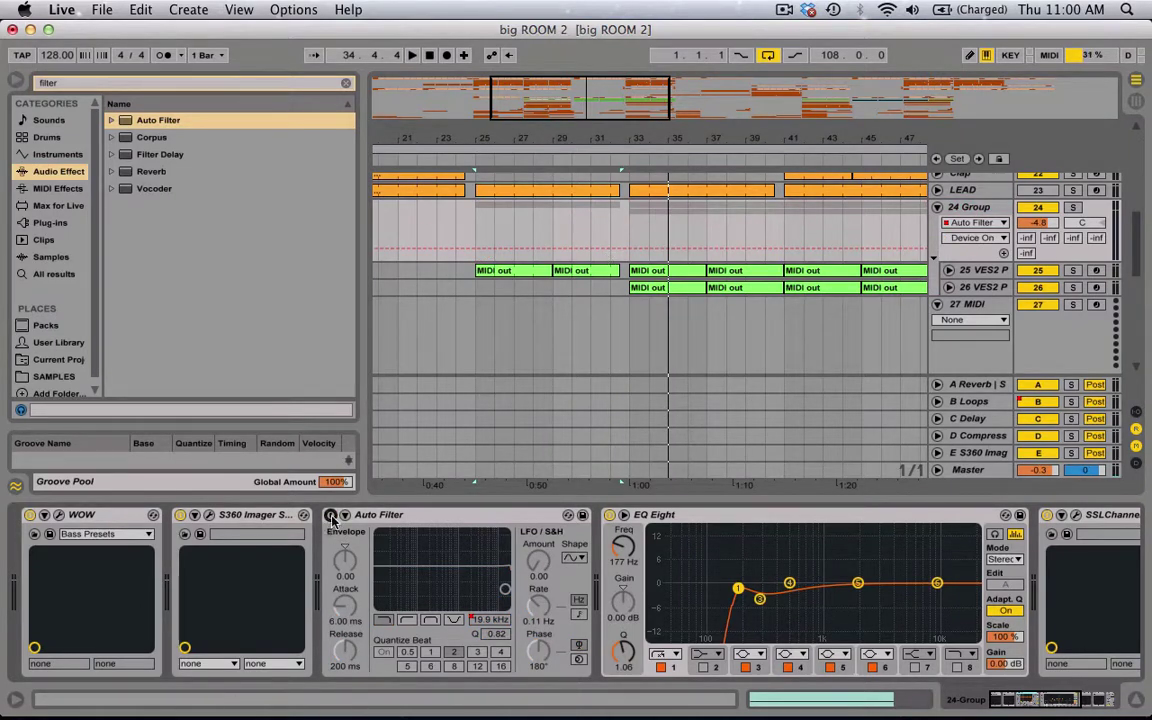
click(331, 516)
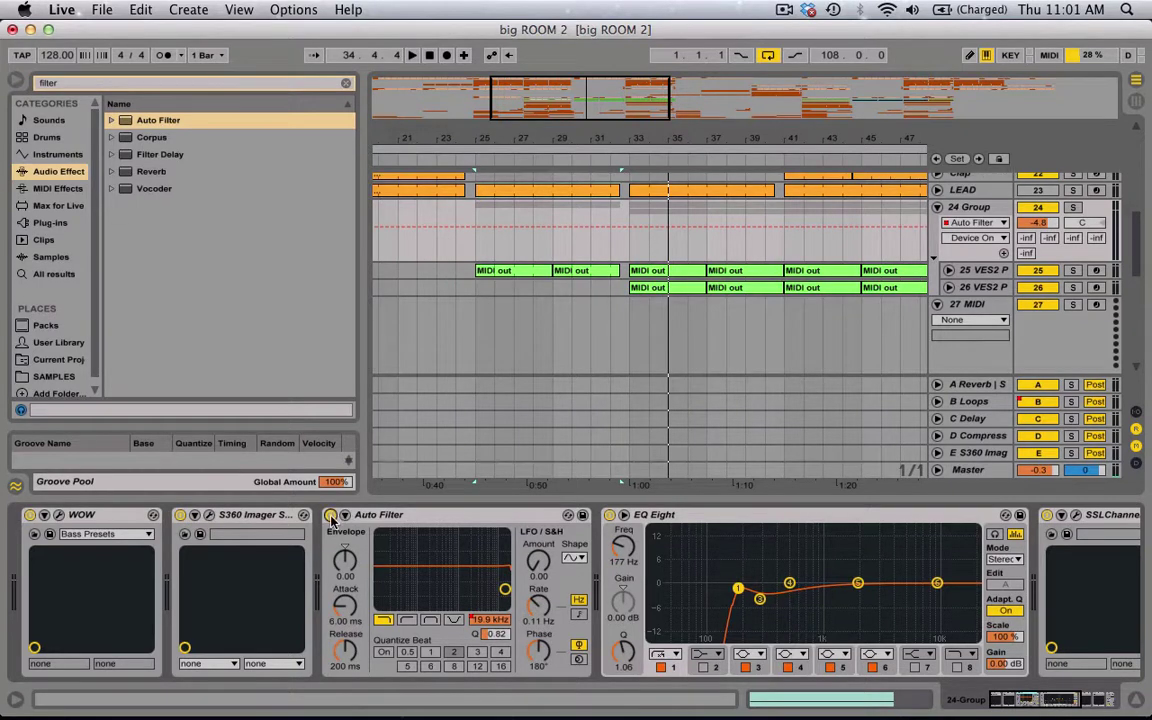
click(331, 516)
click(331, 516)
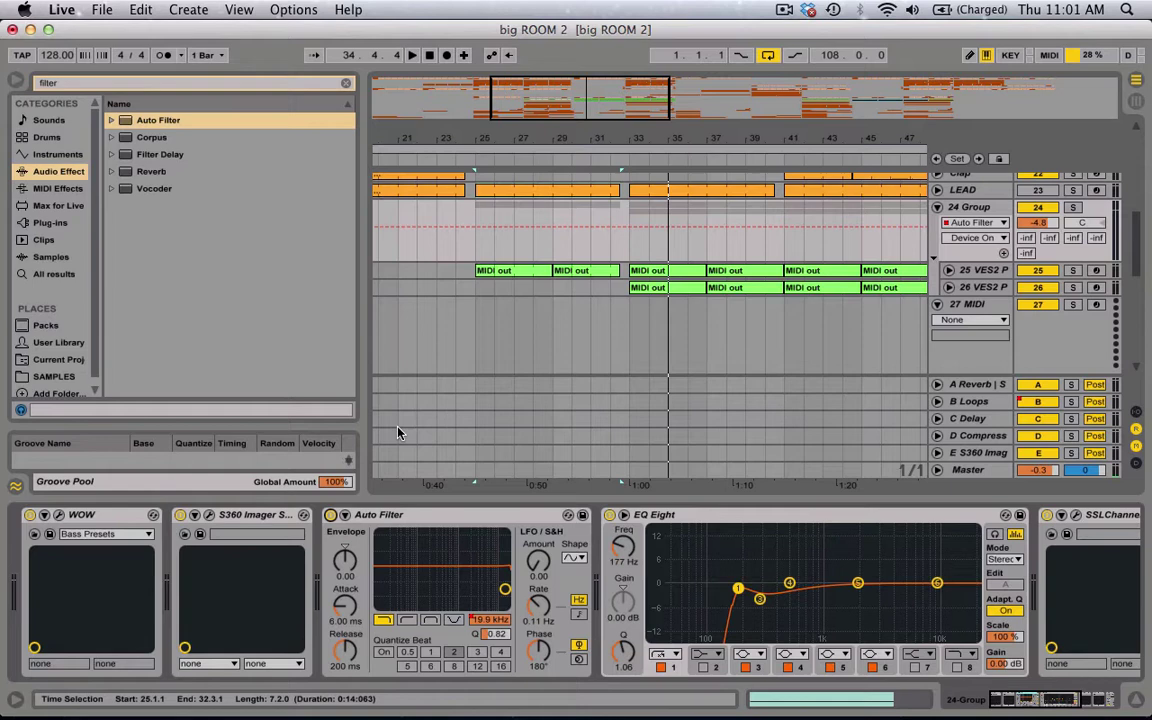
click(632, 229)
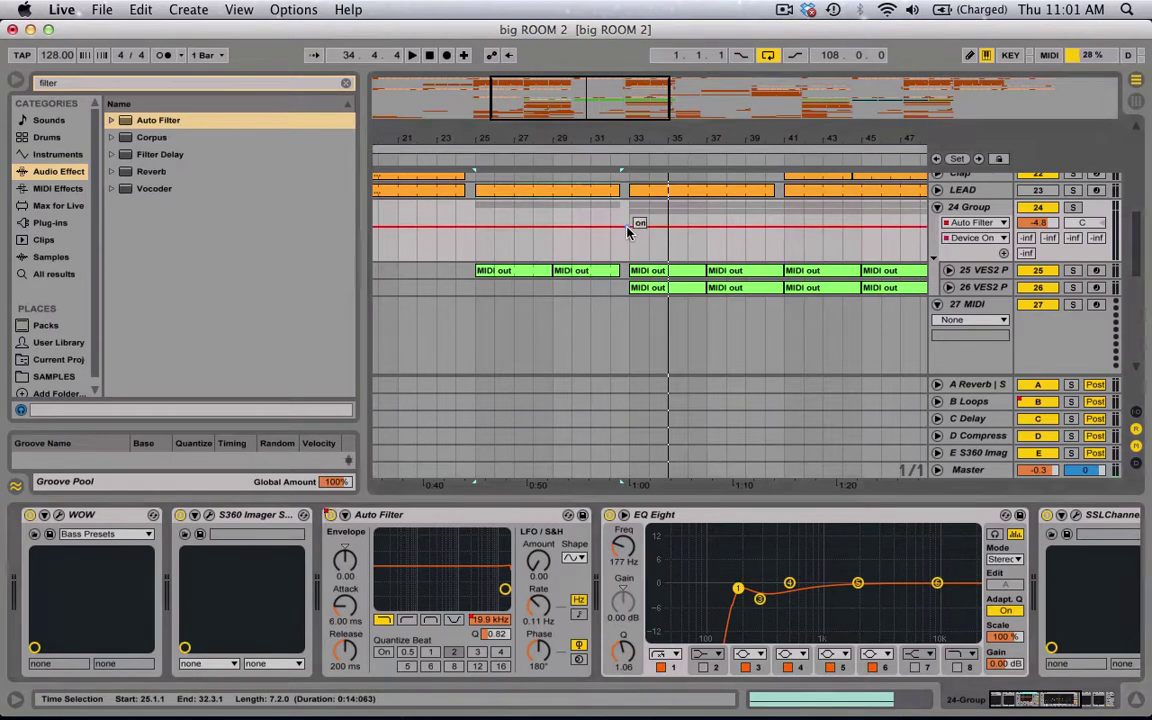
Draw the envelope on from bar 25 and off after bar 33, then audition from bar 29
drag(612, 229, 612, 248)
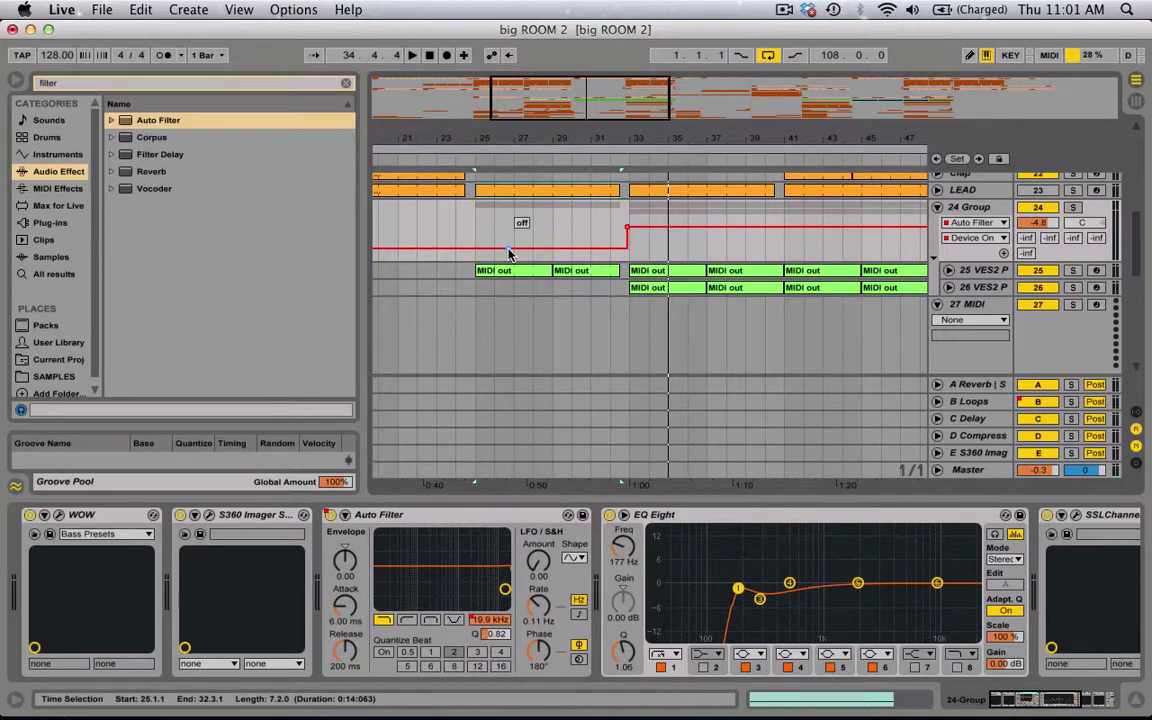
drag(507, 249, 509, 228)
mouse_move(627, 227)
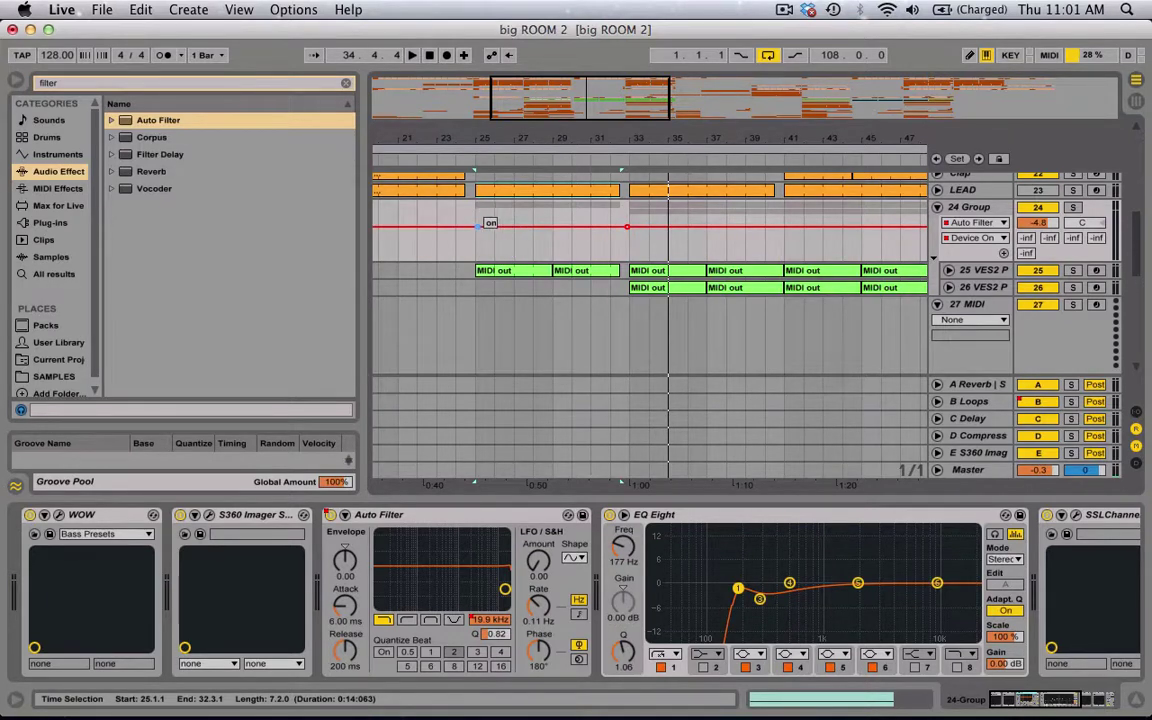
drag(627, 226, 627, 248)
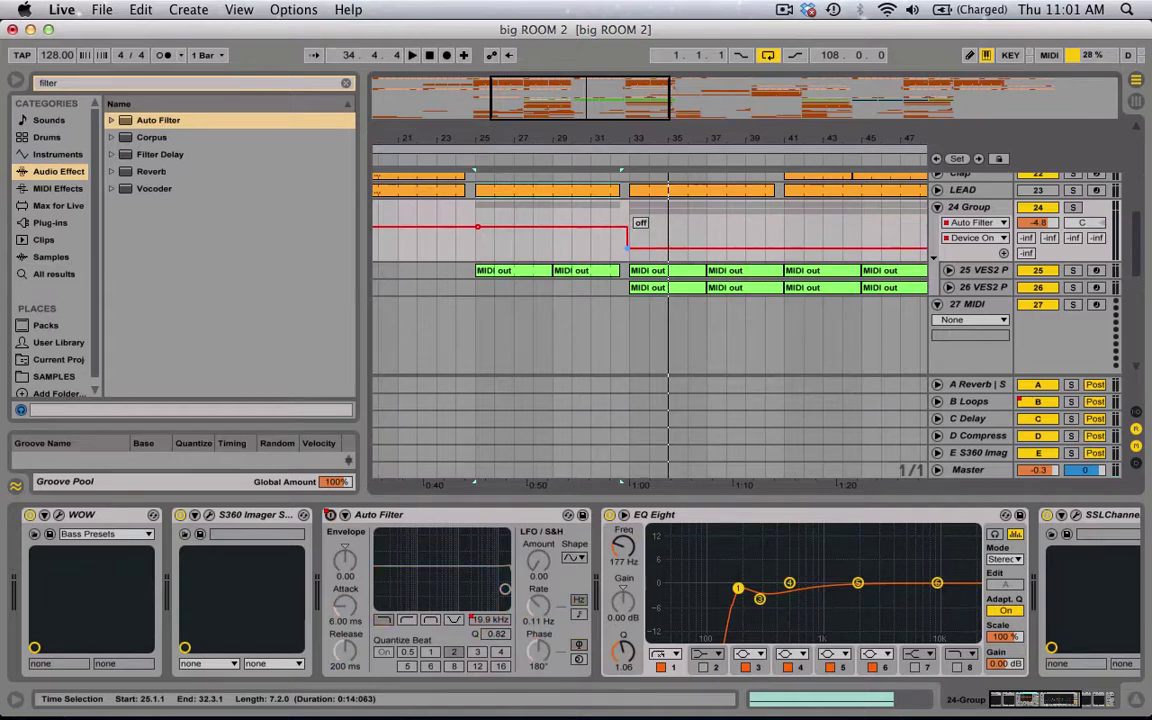
click(560, 163)
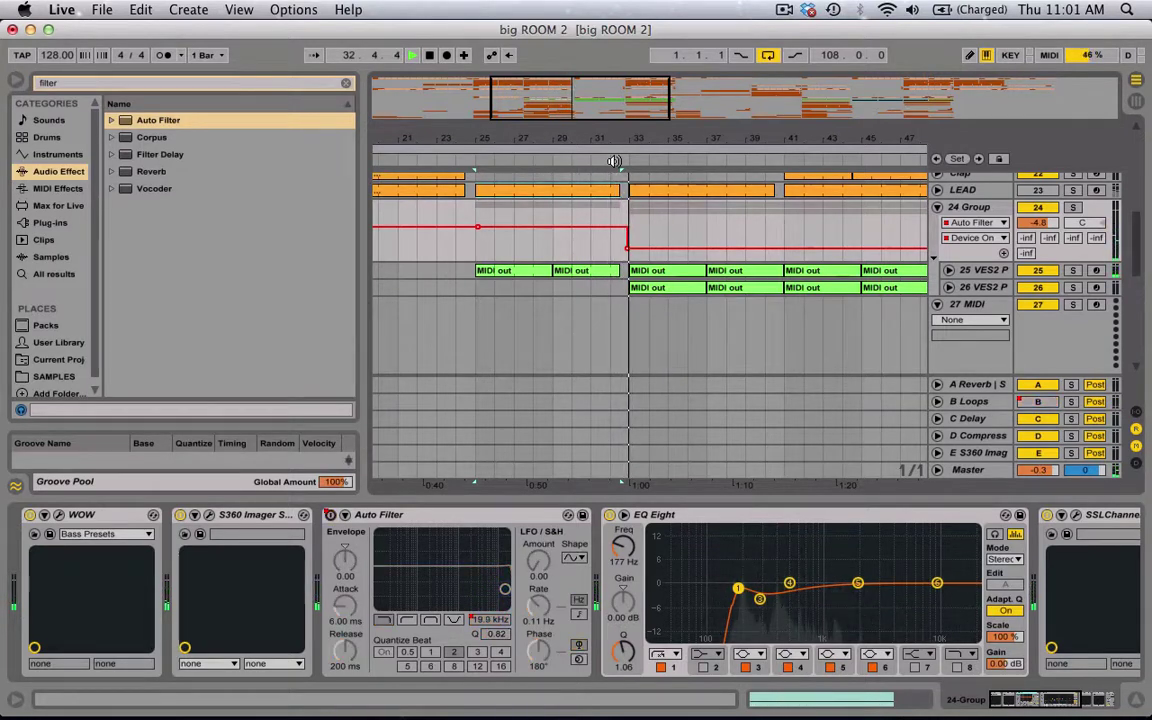
key(space)
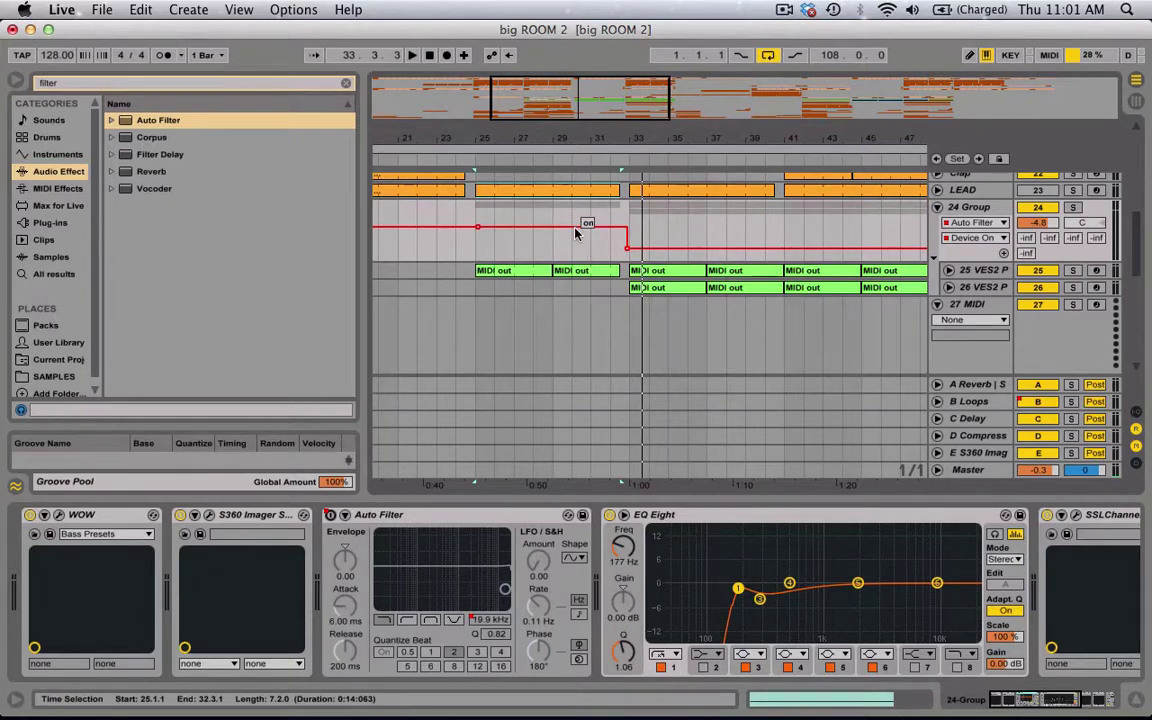
Select the Frequency ramp from bar 25 and Alt-drag it into a curve steepening before bar 33
click(492, 621)
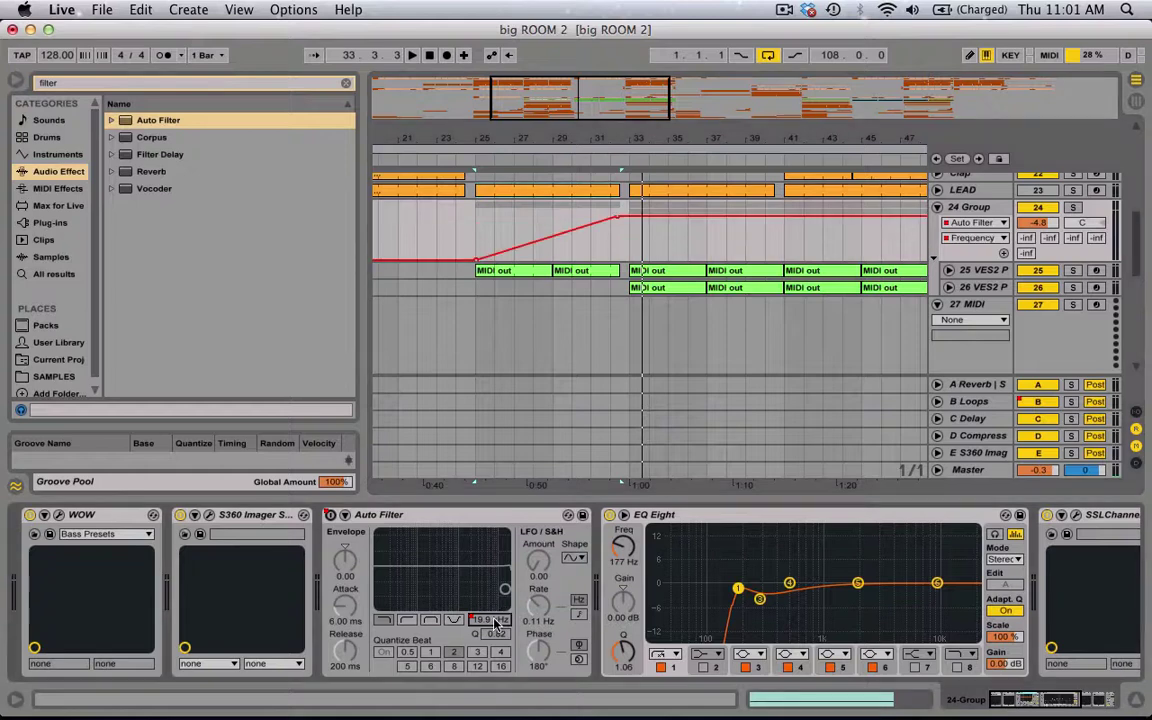
click(575, 230)
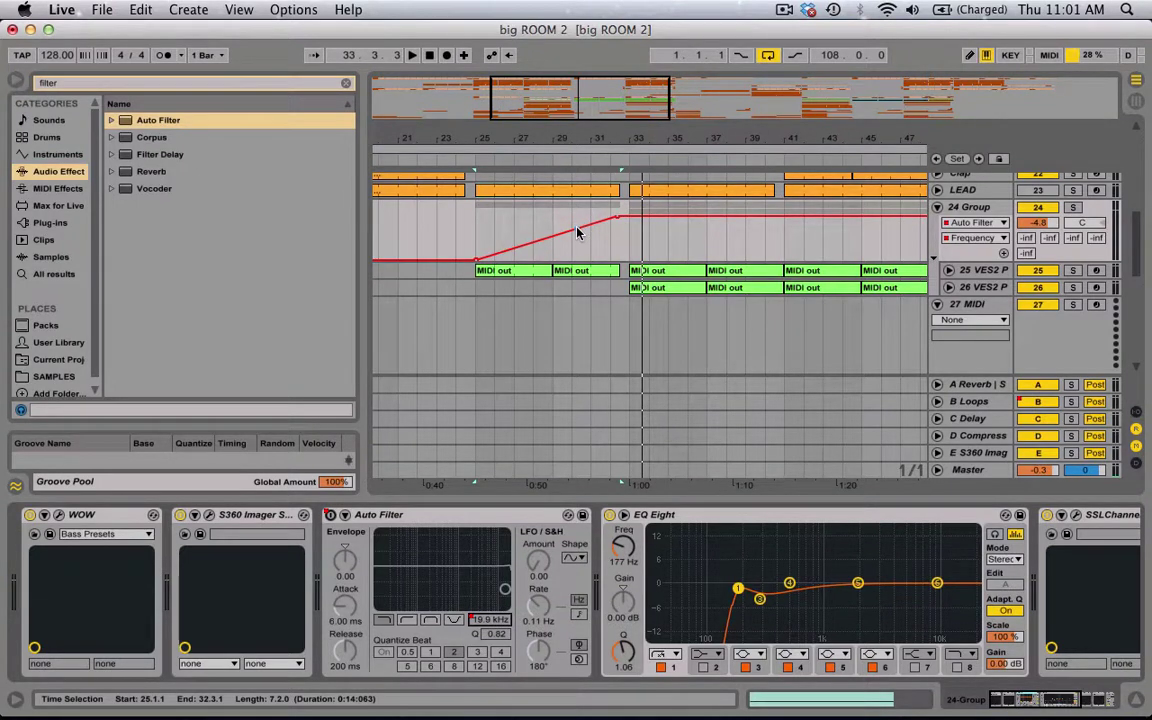
mouse_move(576, 232)
mouse_down()
mouse_move(576, 246)
mouse_move(576, 212)
mouse_move(590, 240)
mouse_up()
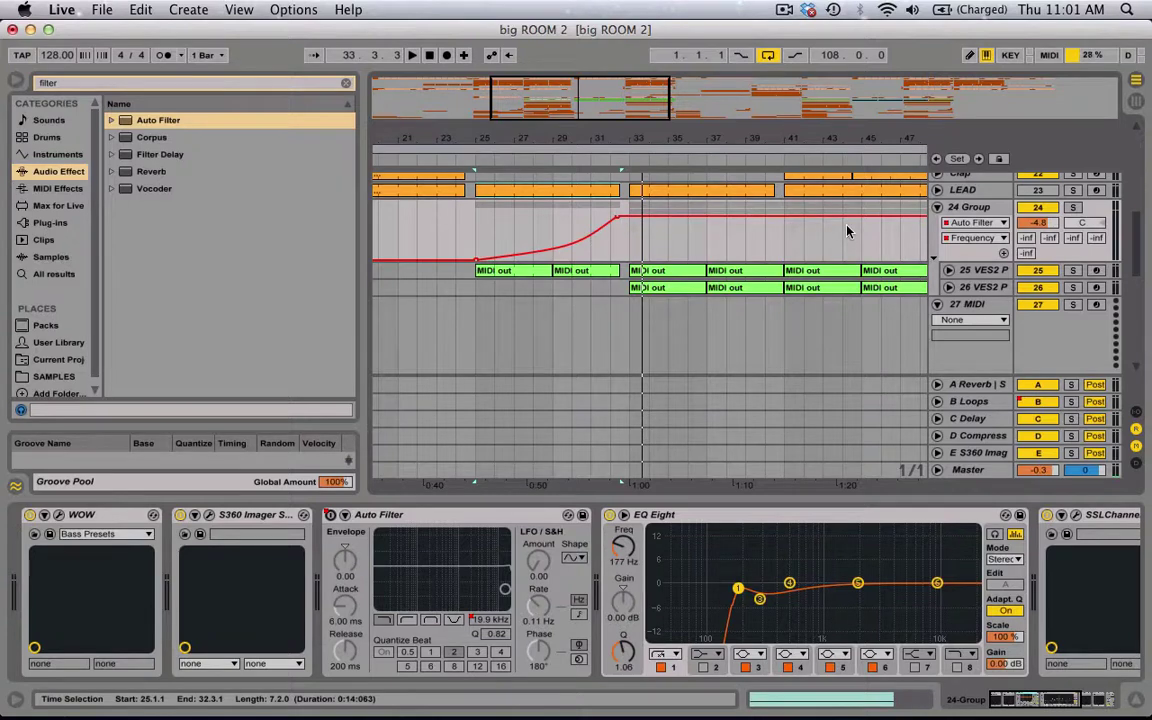
Unfold the Master track and show its Track Volume automation lane
click(960, 470)
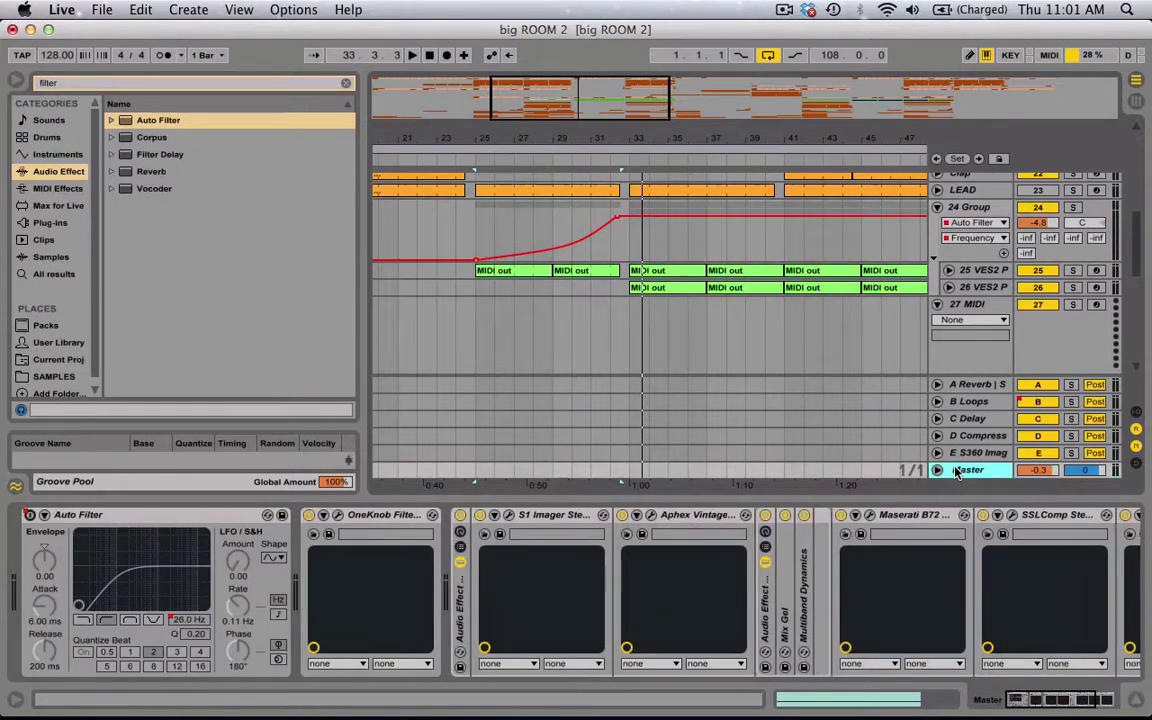
click(937, 470)
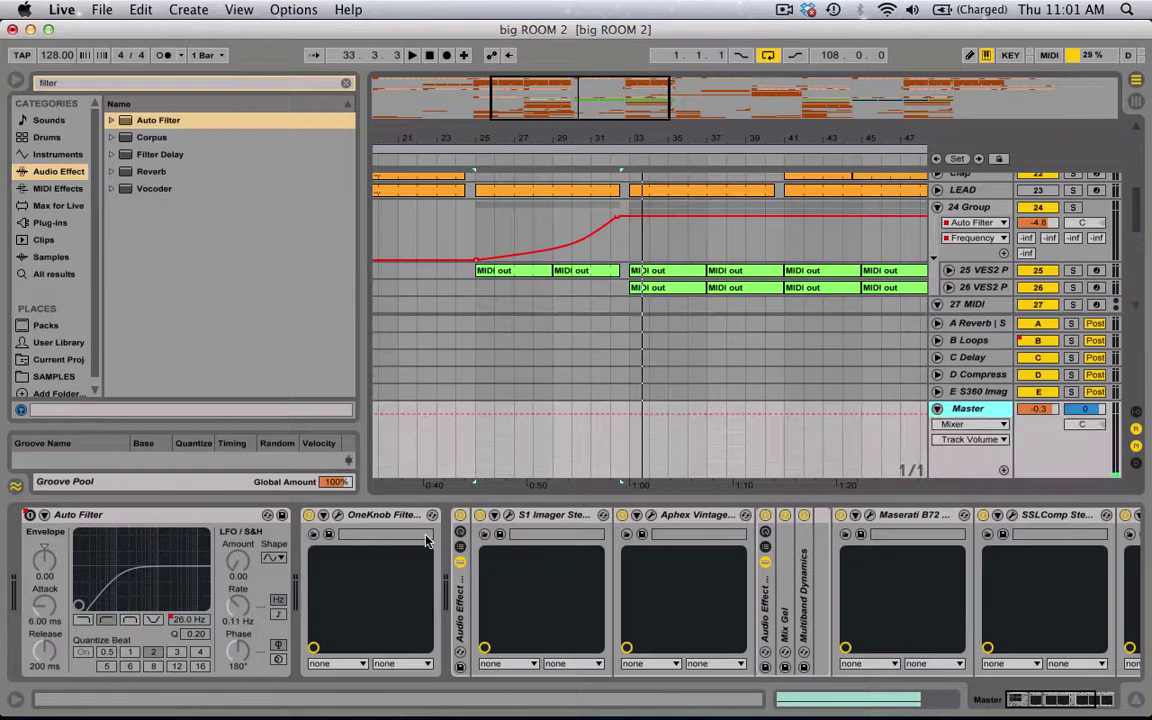
scroll(727, 299, up, 1)
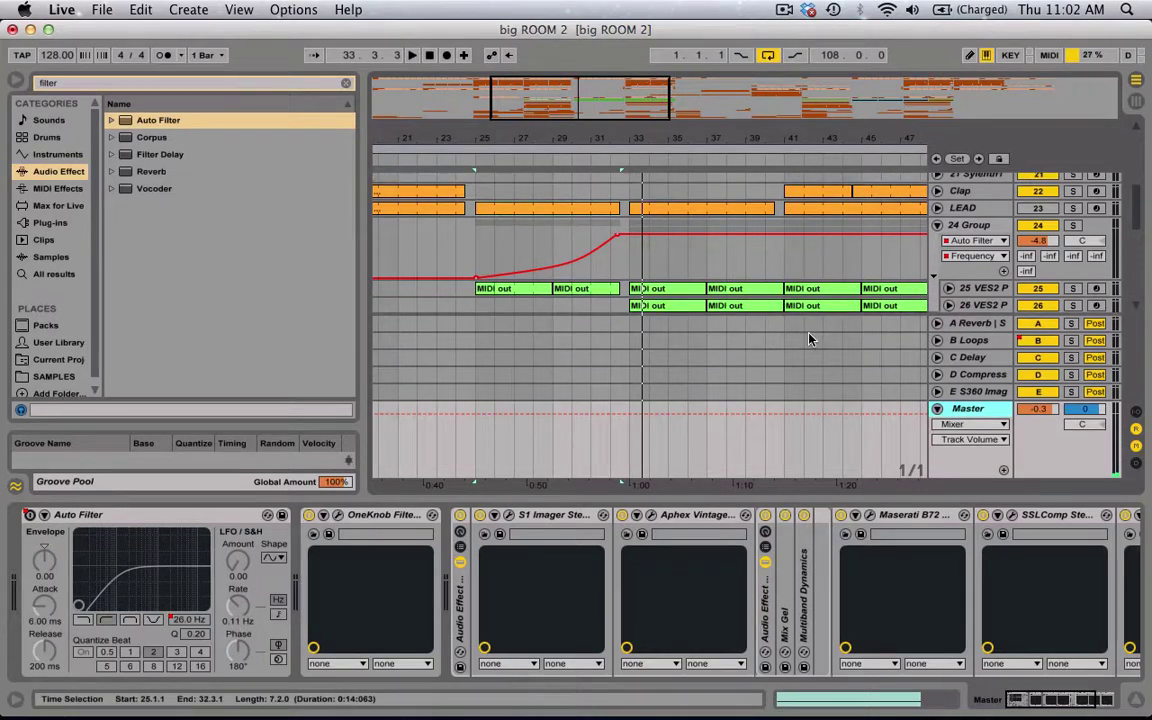
click(978, 392)
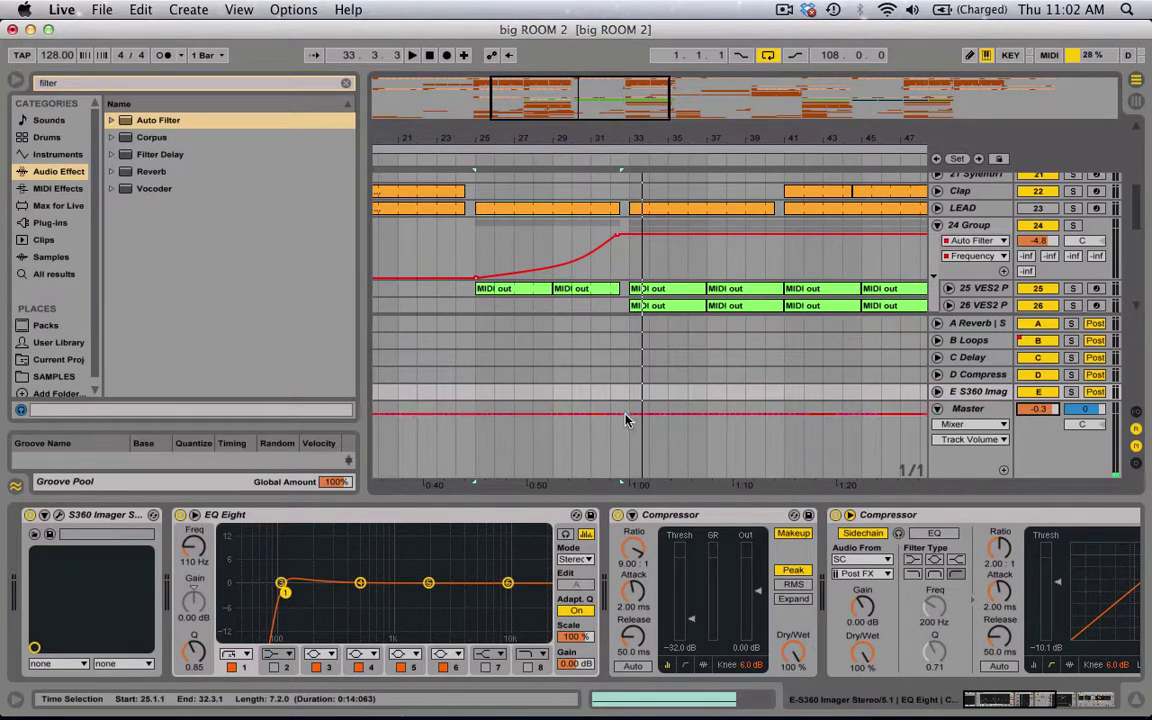
Add a Master volume breakpoint near bar 33, drop earlier volume to -inf dB, and play
click(626, 414)
drag(548, 414, 548, 482)
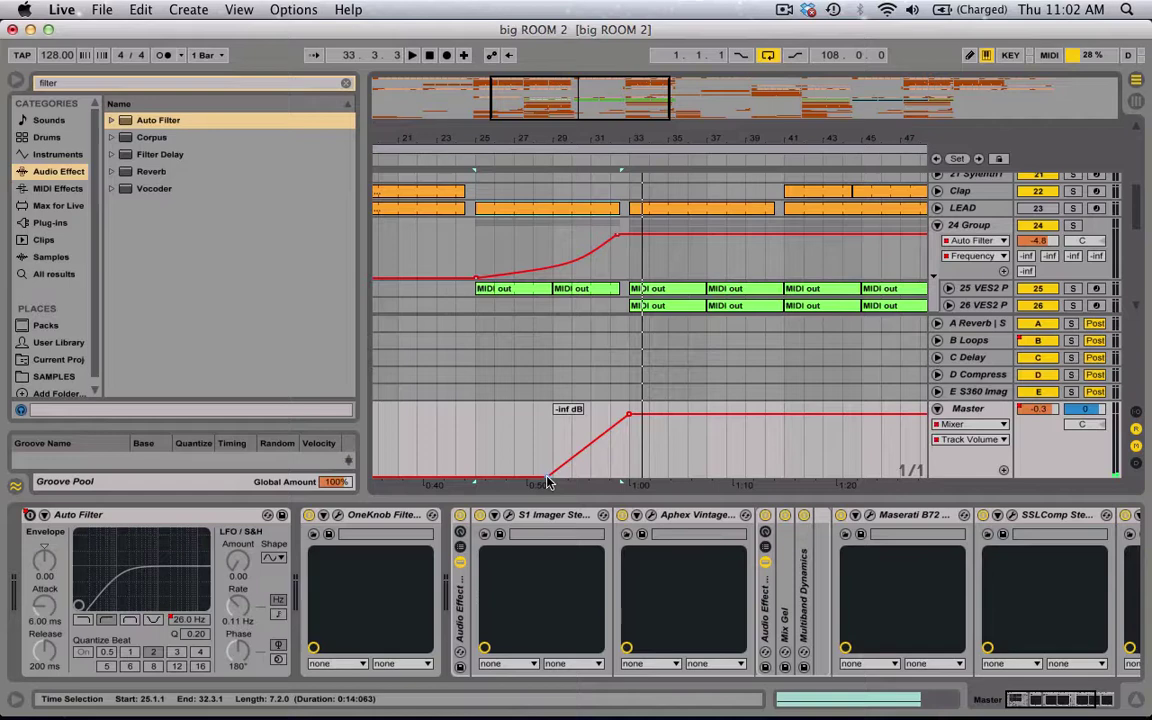
key(space)
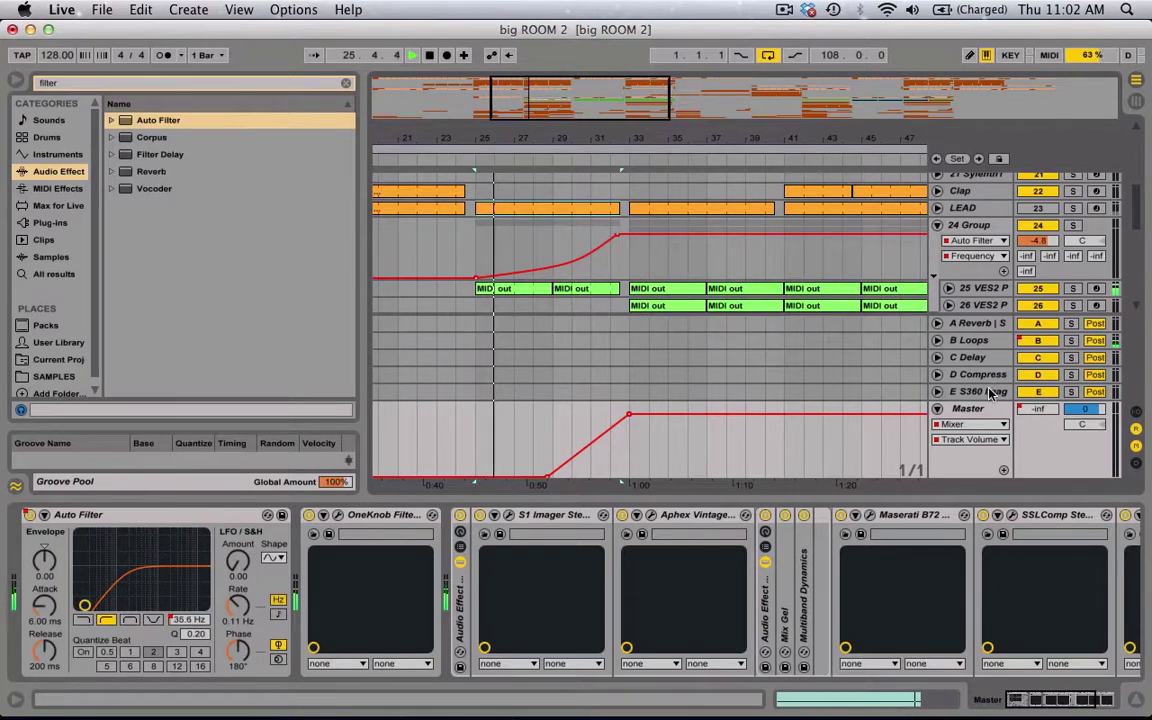
click(988, 392)
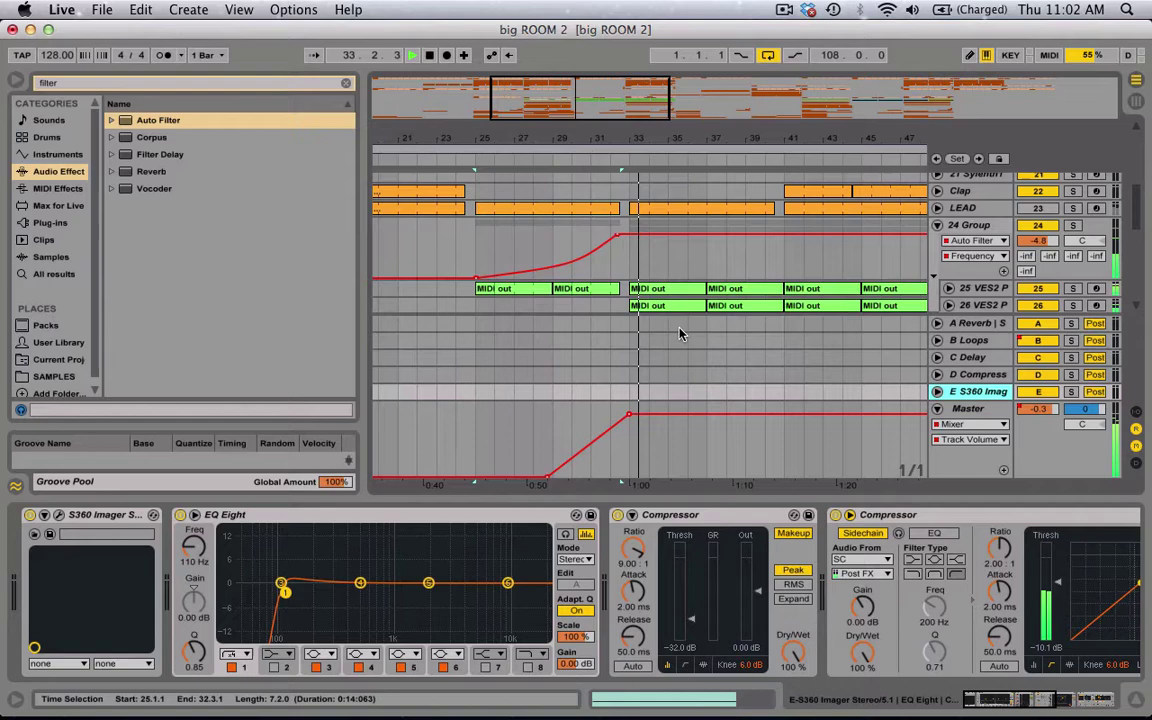
key(space)
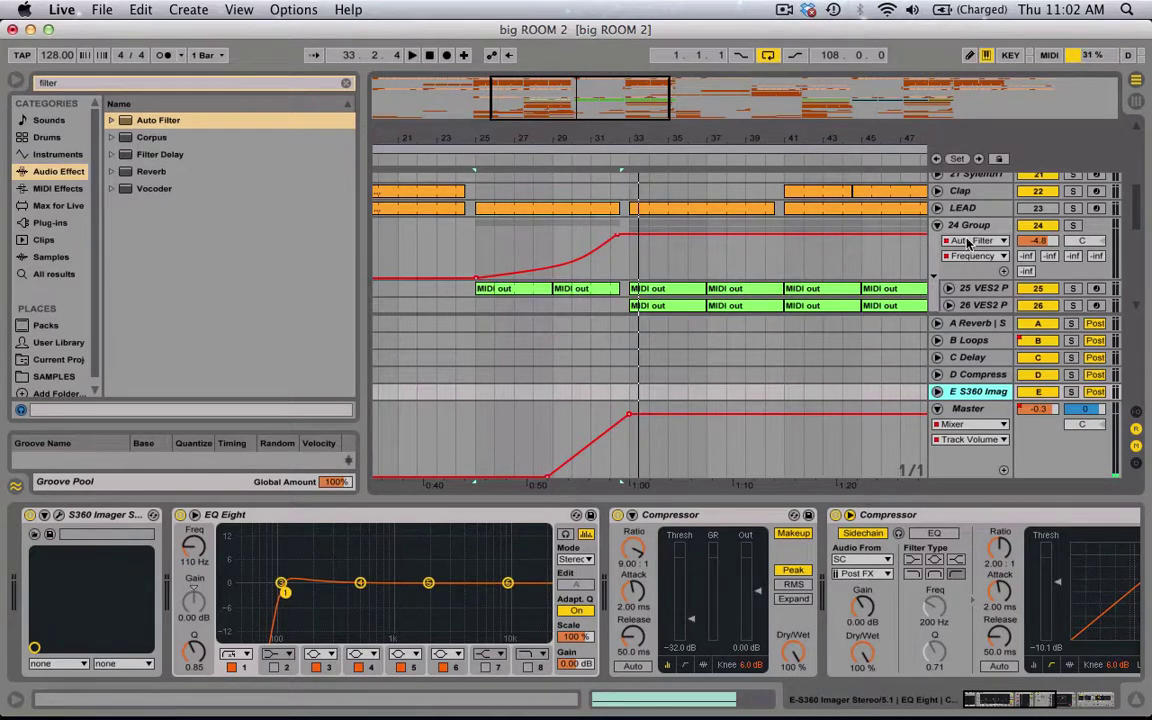
scroll(966, 244, up, 2)
scroll(966, 244, up, 1)
scroll(966, 244, up, 5)
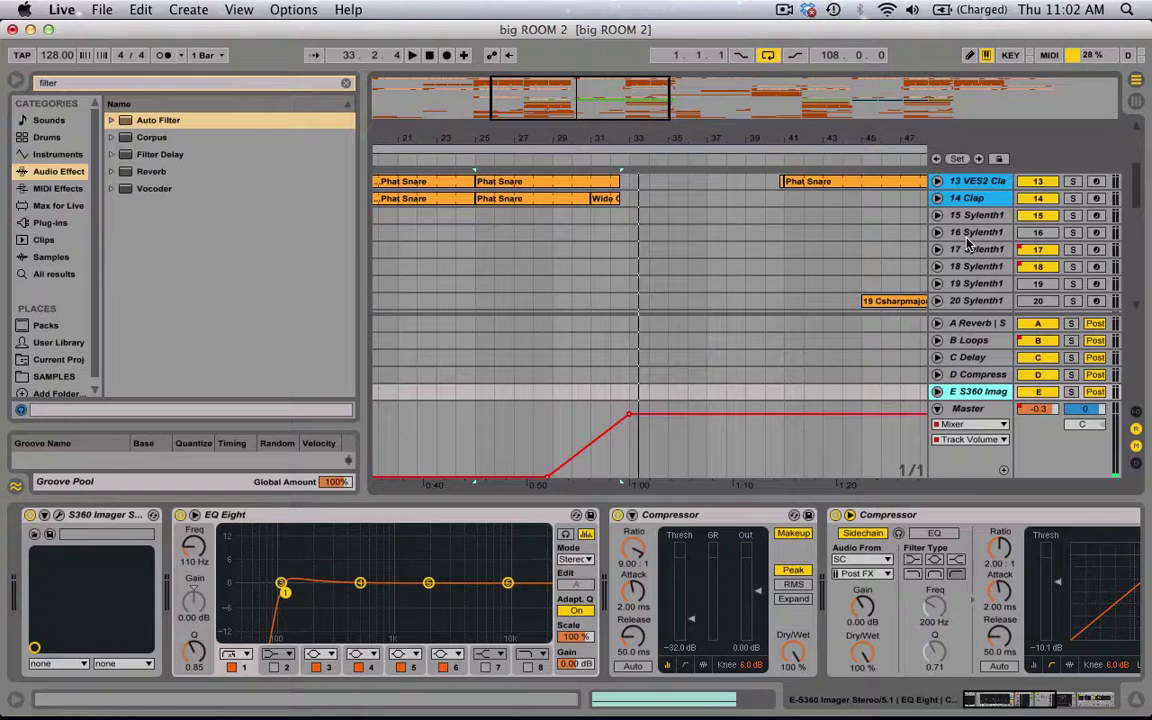
scroll(966, 244, up, 4)
scroll(966, 244, up, 8)
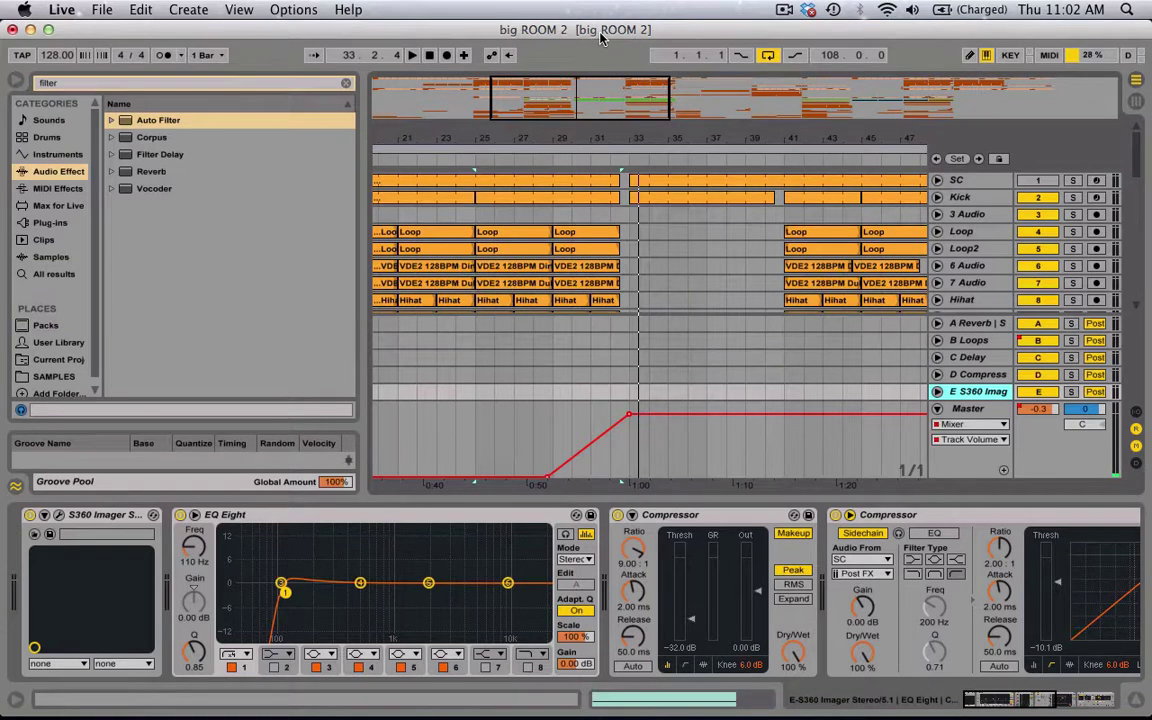
click(785, 11)
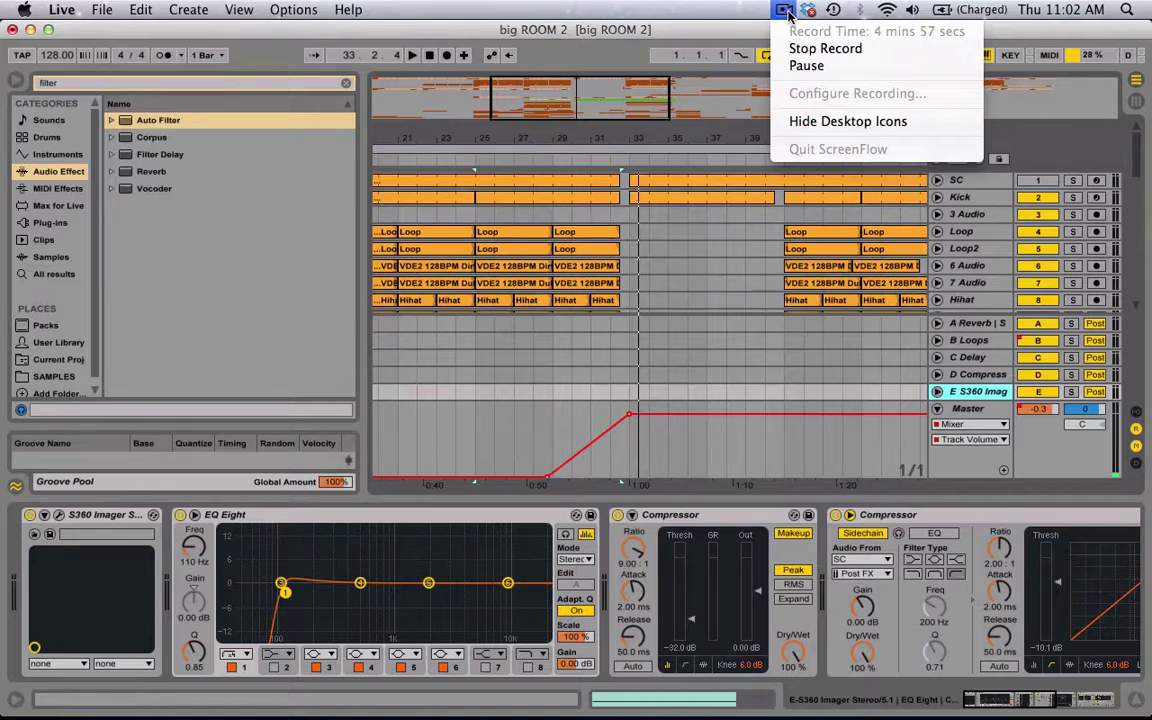